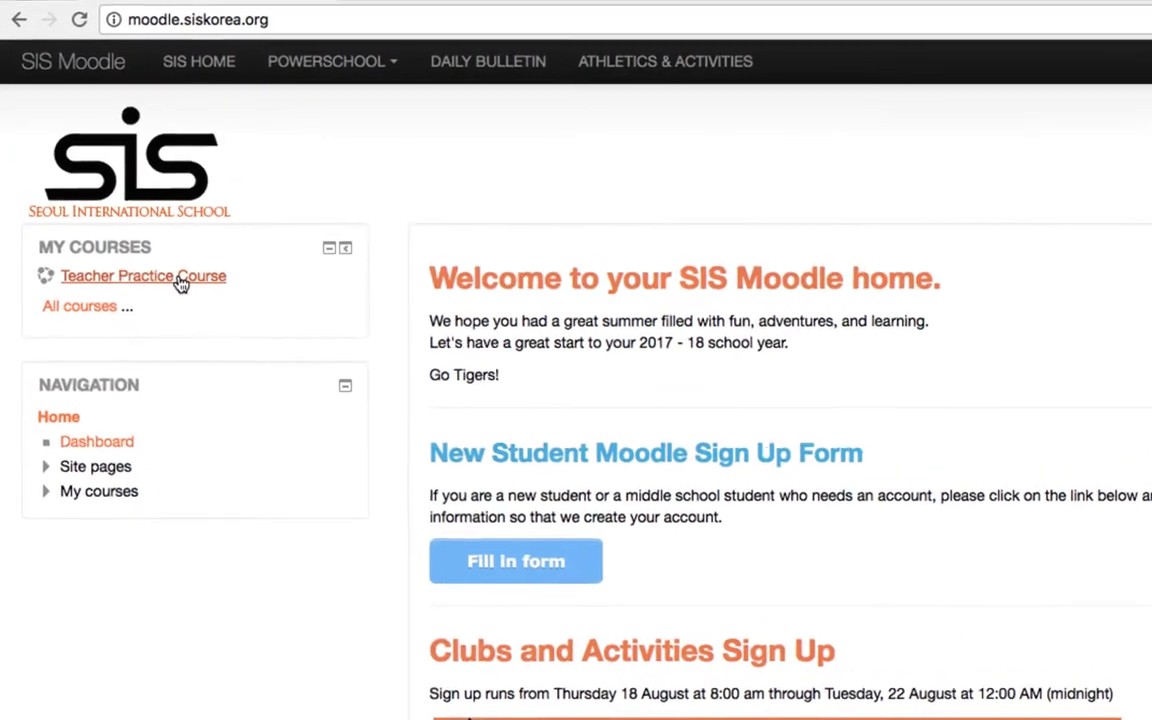
Step: Open the Teacher Practice Course and scroll down to its Upcoming Events block
click(181, 284)
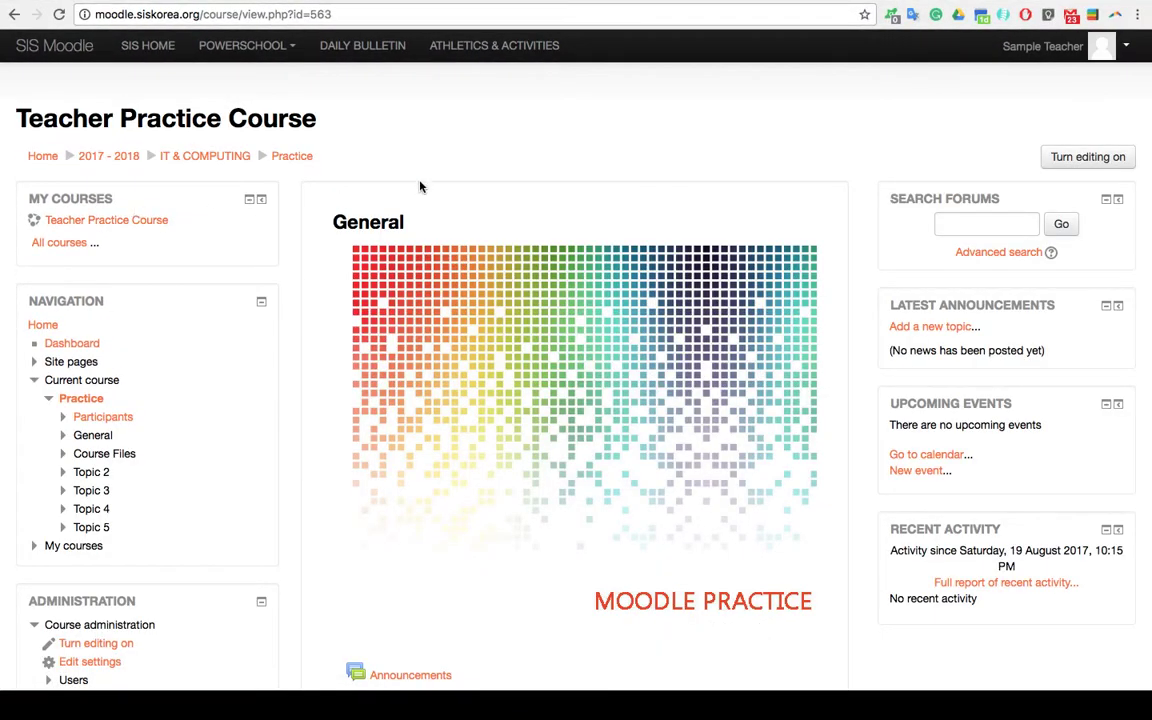
scroll(640, 187, down, 5)
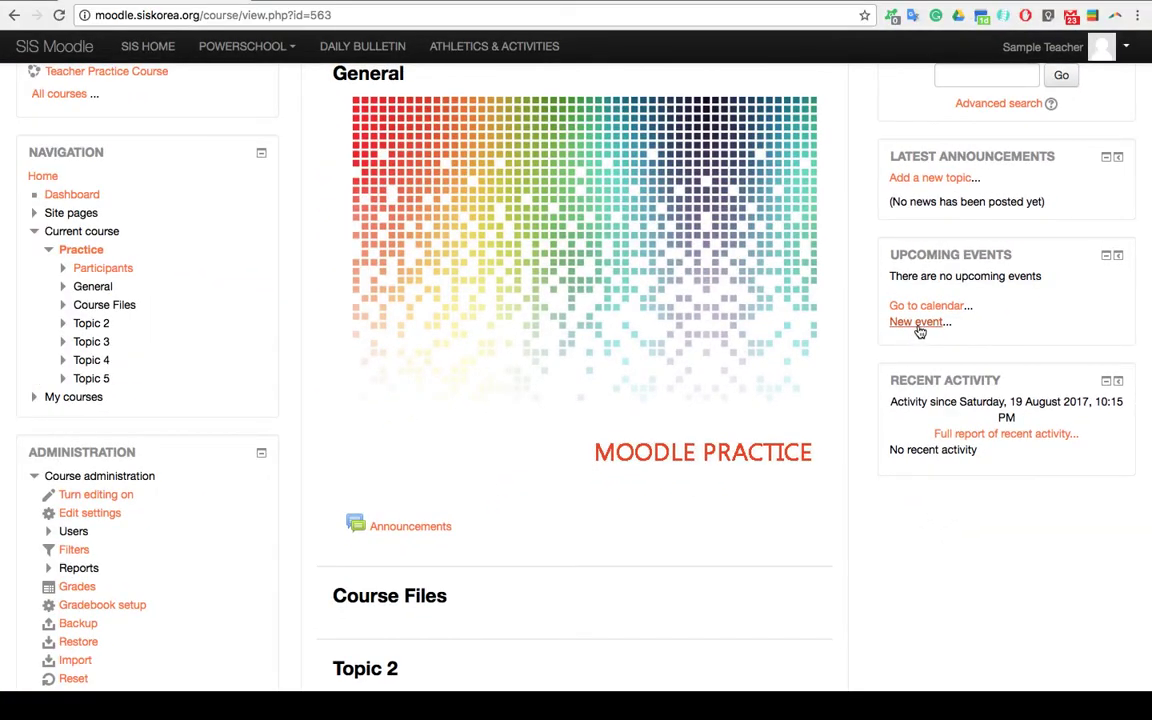
Step: Start a new event from Upcoming Events and keep its event type as Course
click(919, 327)
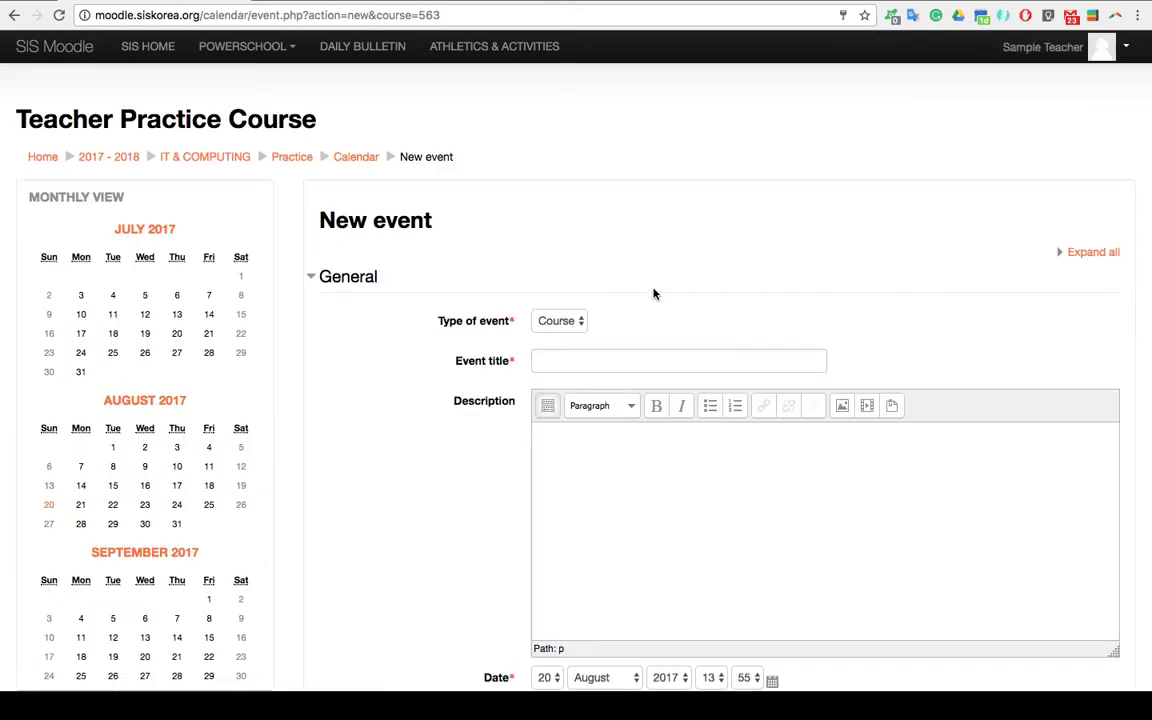
scroll(654, 293, down, 2)
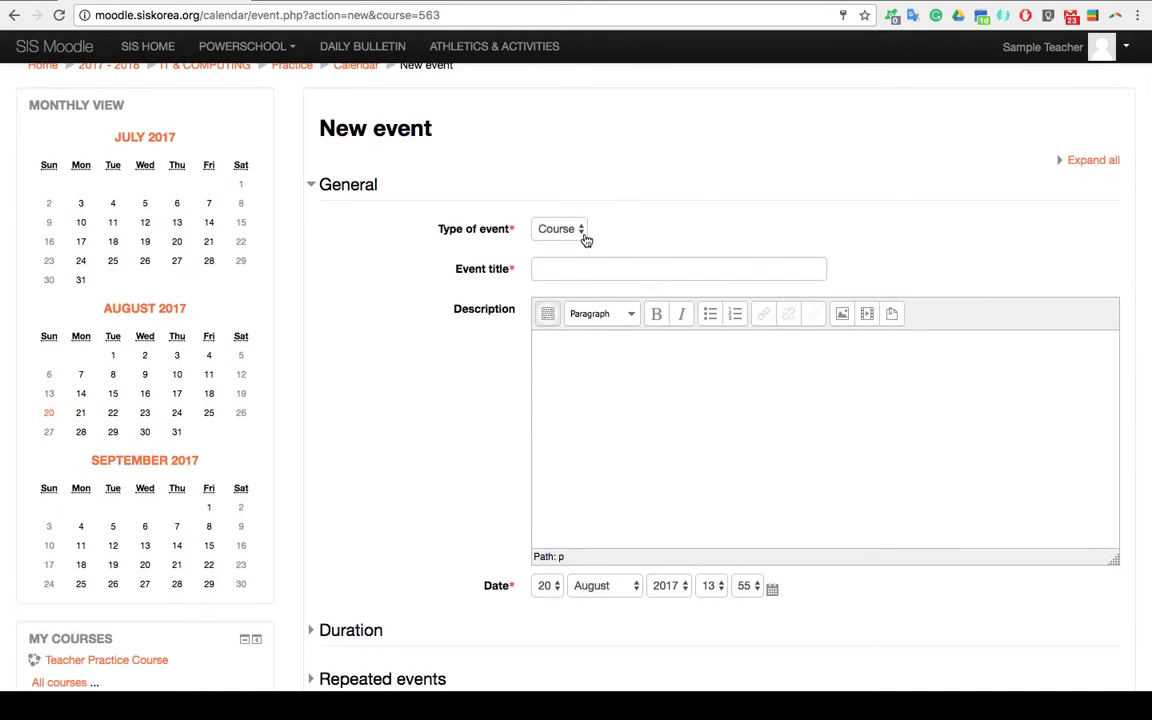
click(584, 236)
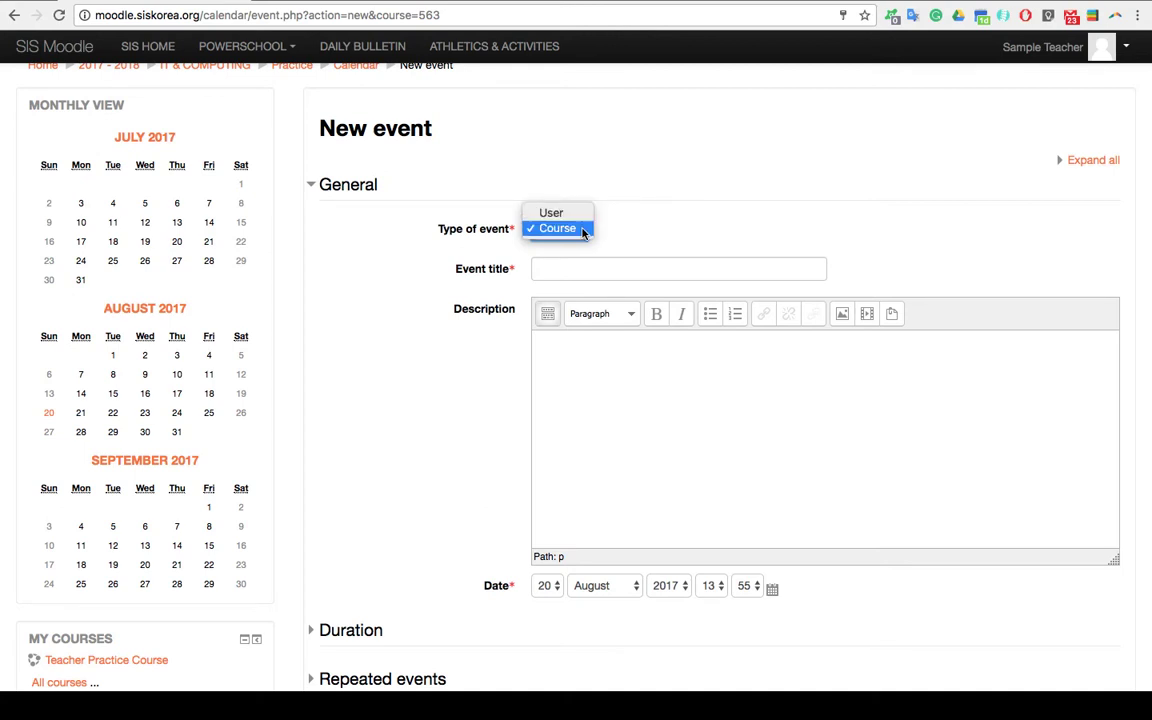
click(584, 233)
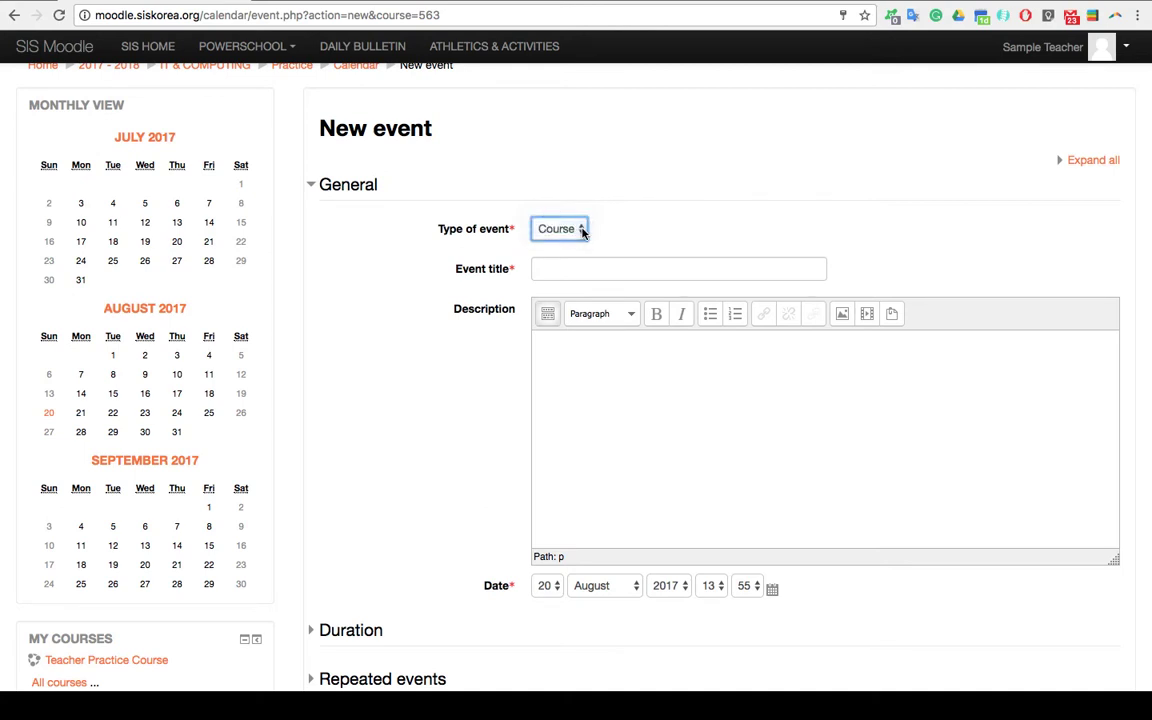
Step: Enter the event title 'Title' and the description 'Description'
click(614, 266)
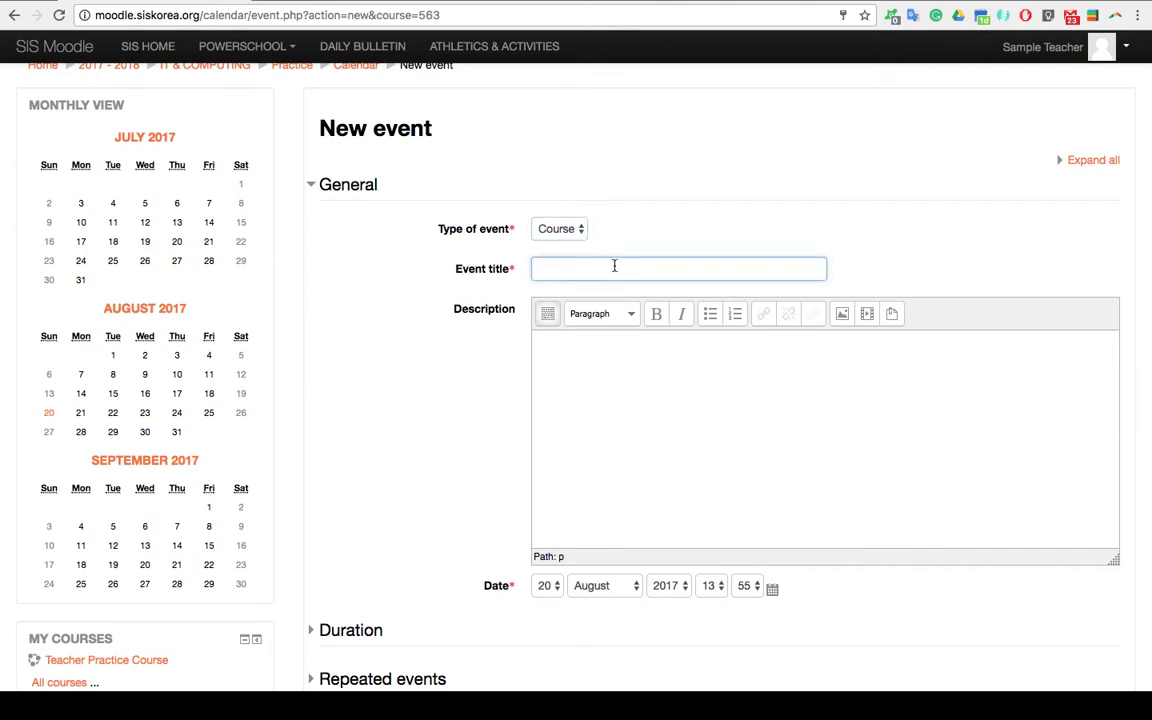
text(Title)
click(614, 344)
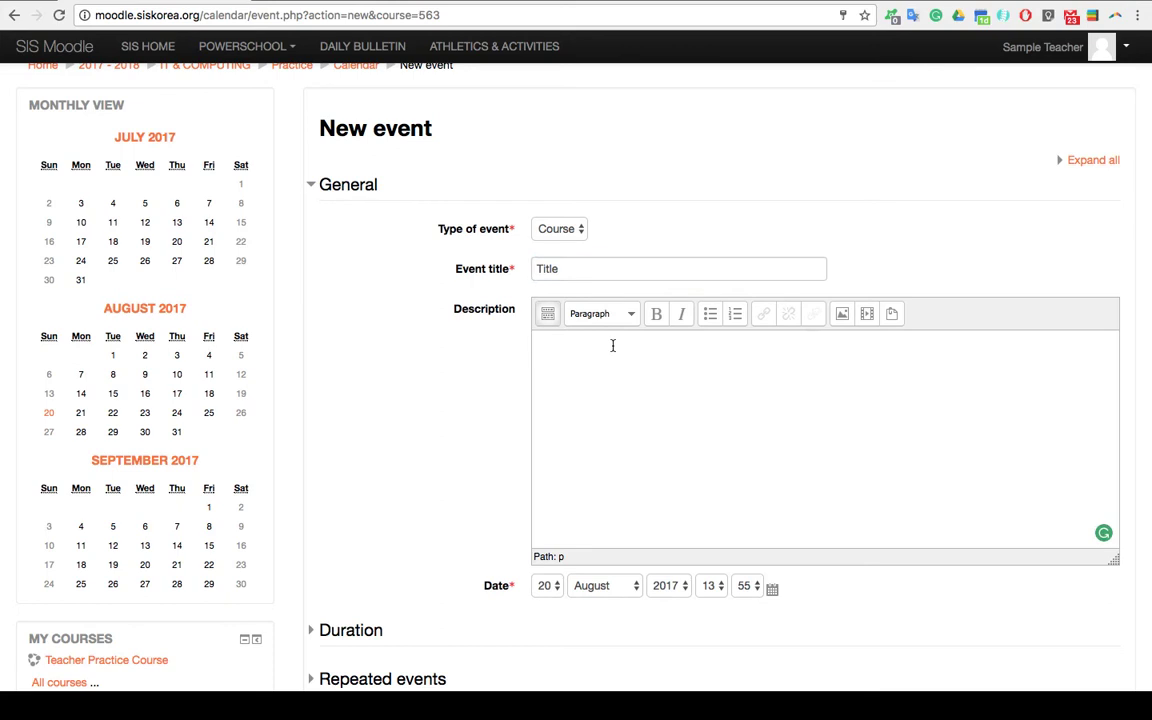
text(Description)
Step: Set the event date to 25 August 2017 with the calendar picker
scroll(570, 475, down, 5)
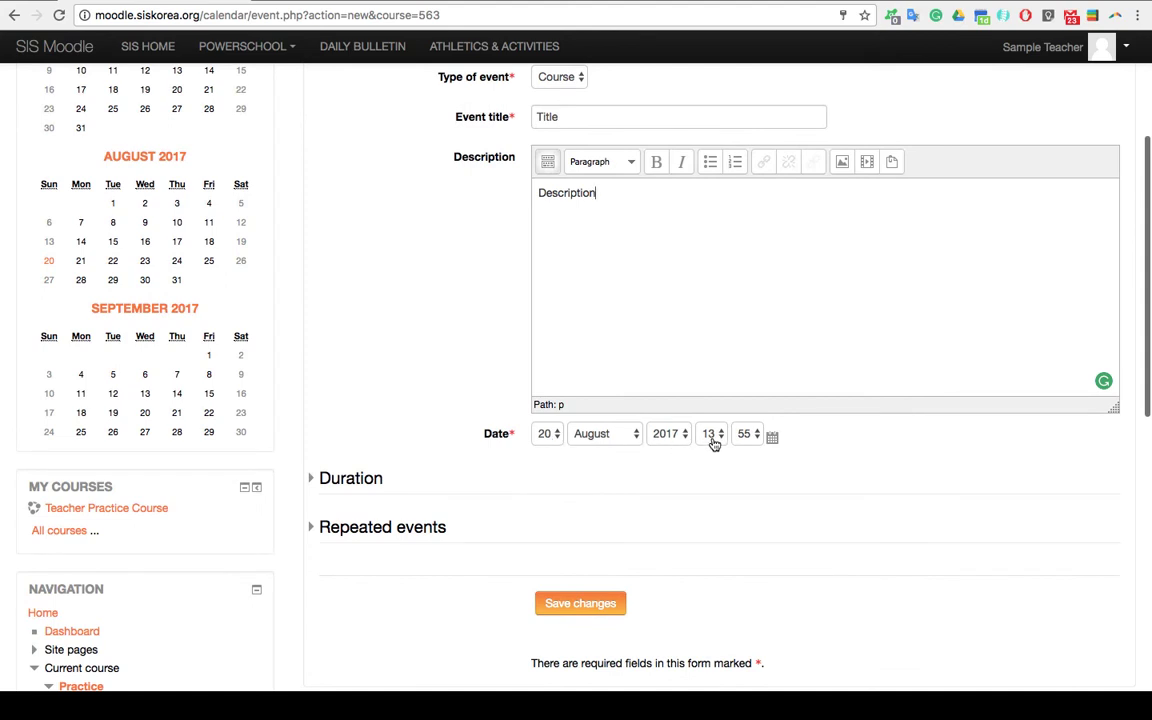
click(772, 440)
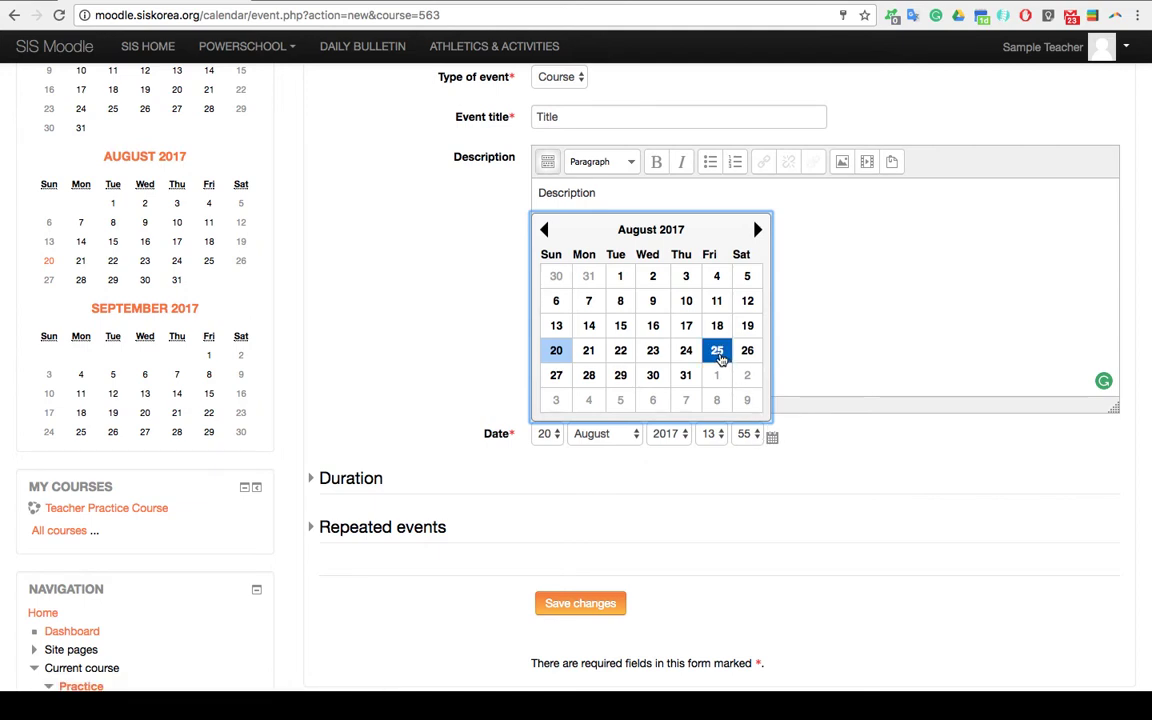
click(718, 355)
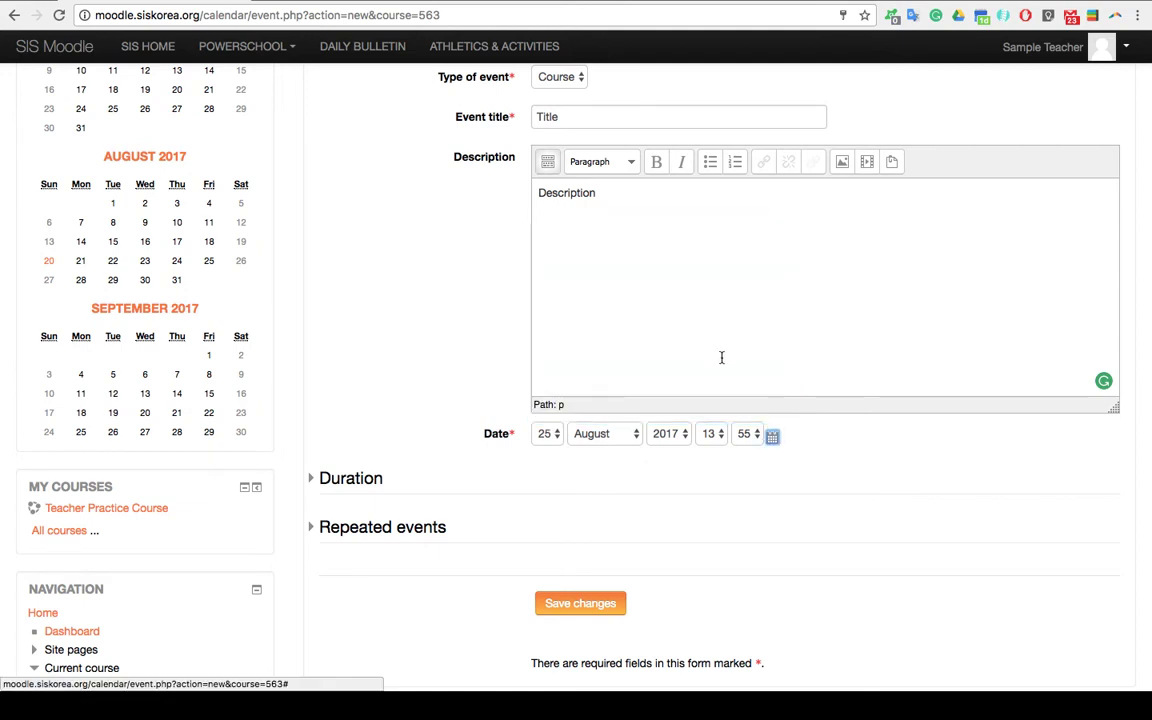
scroll(774, 448, down, 1)
Step: Expand Duration, try the Until and minutes options, then settle on Without duration
scroll(774, 453, down, 3)
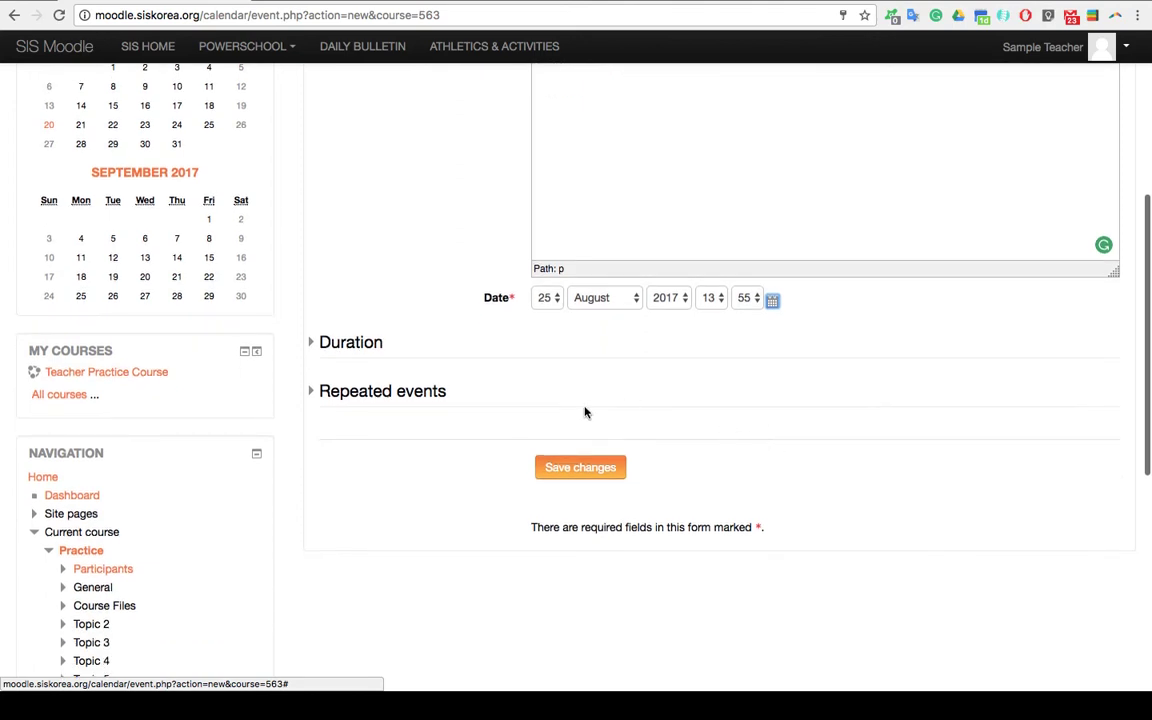
click(378, 350)
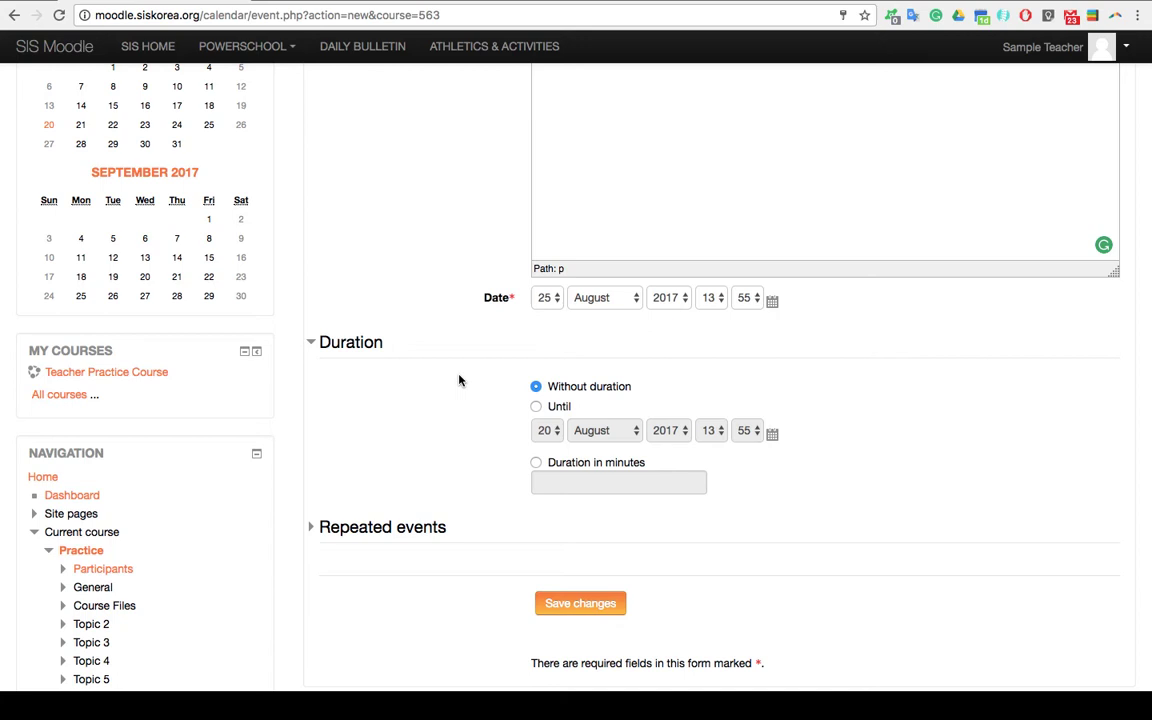
click(536, 407)
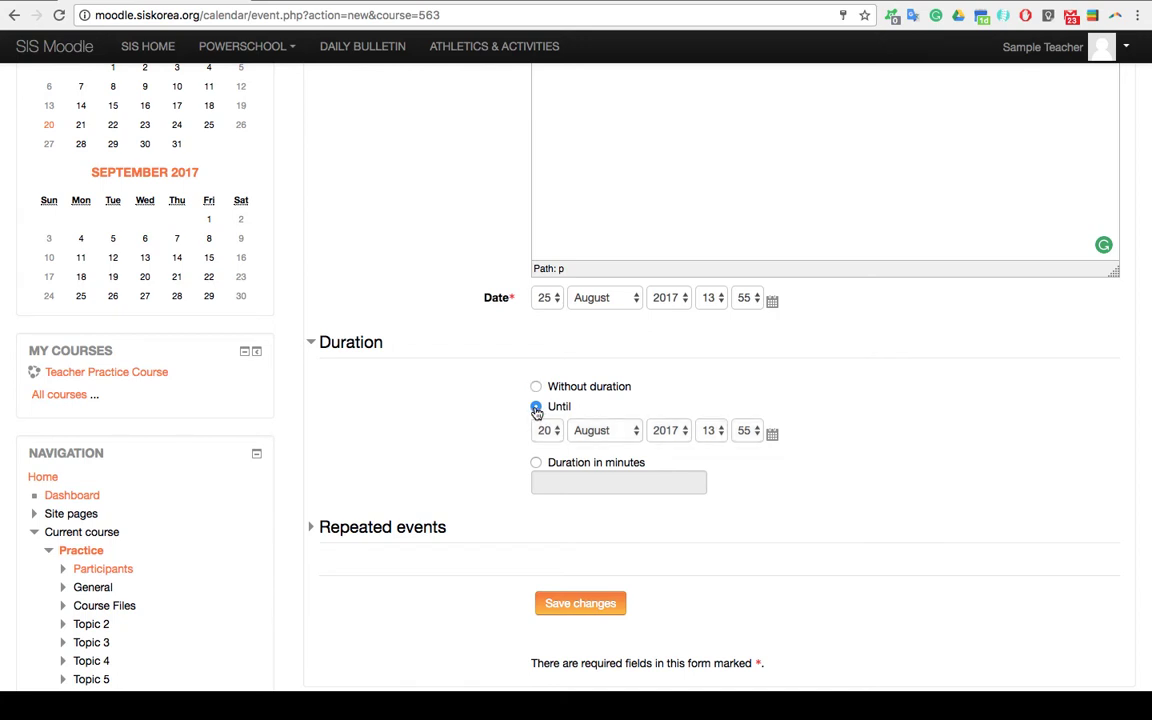
click(550, 432)
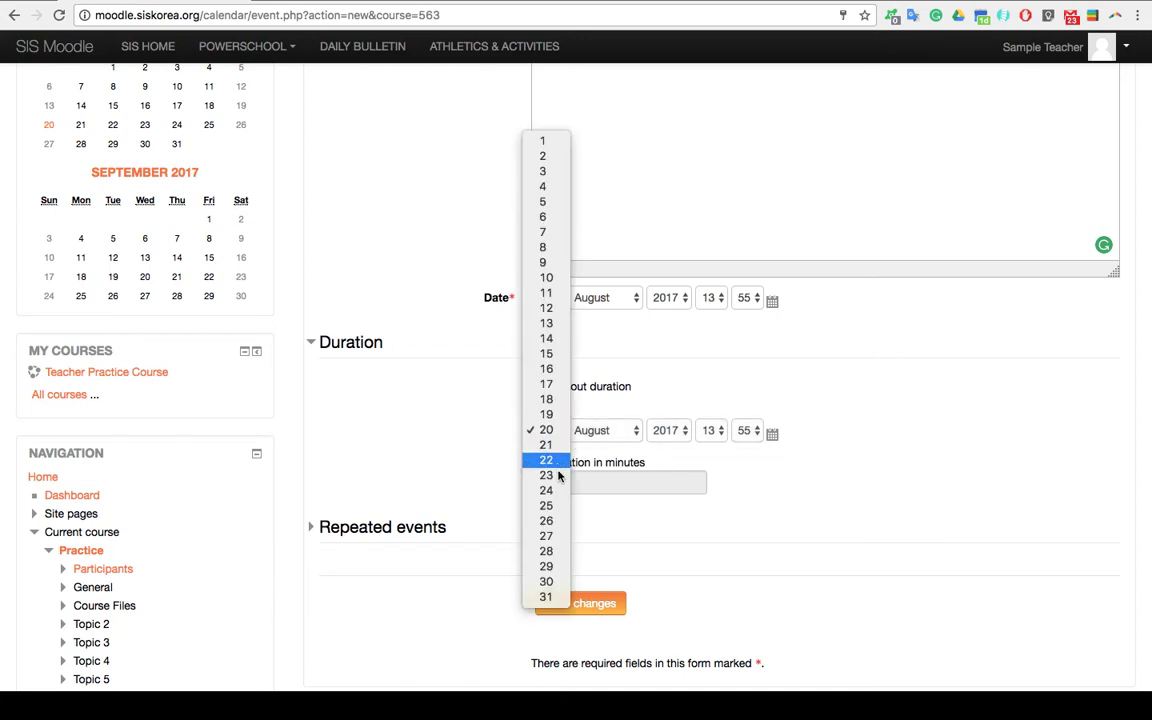
click(441, 393)
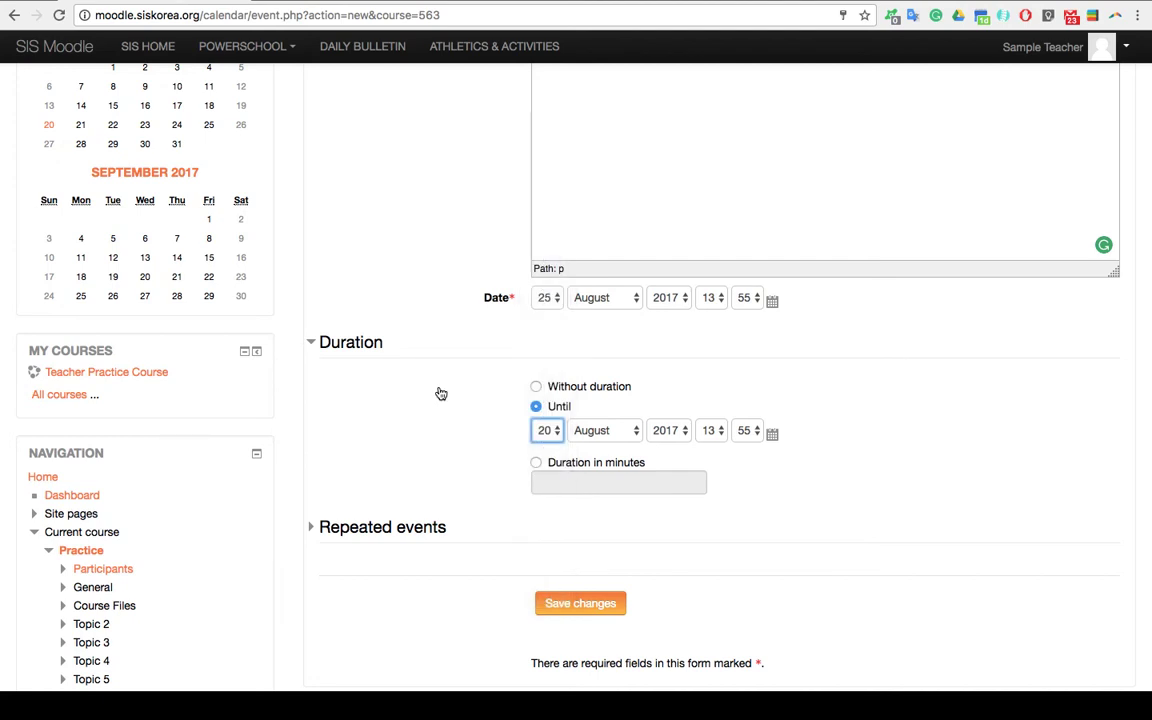
click(536, 463)
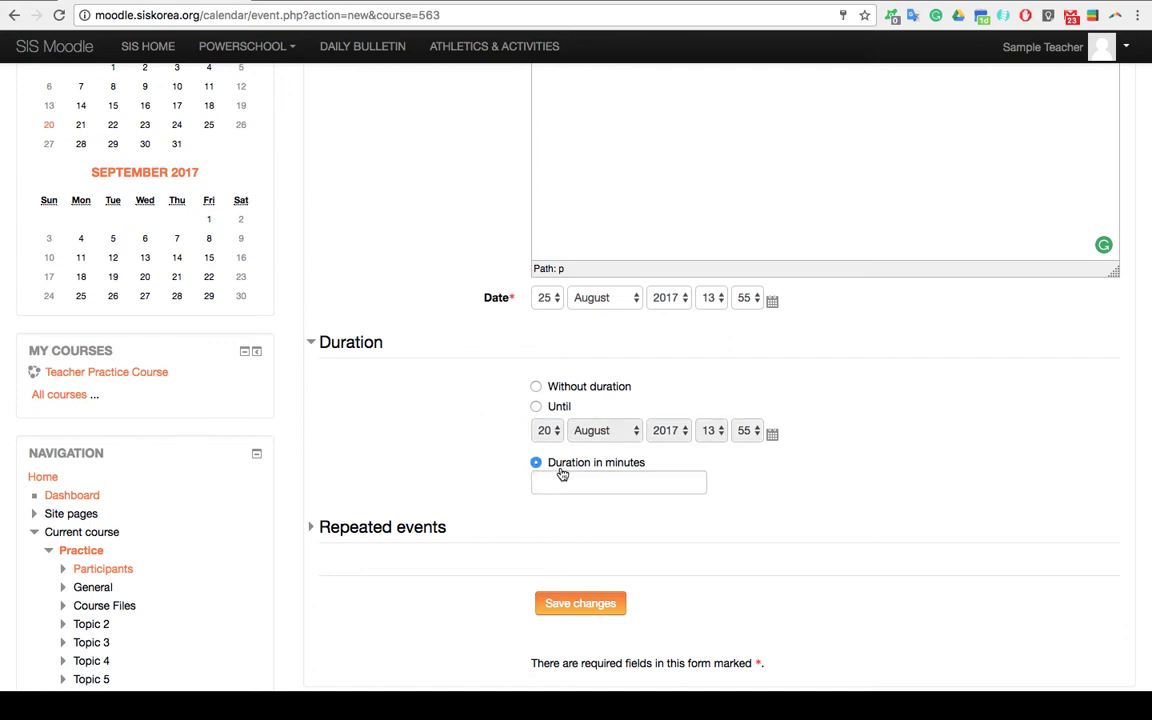
click(568, 478)
click(536, 386)
scroll(486, 450, down, 2)
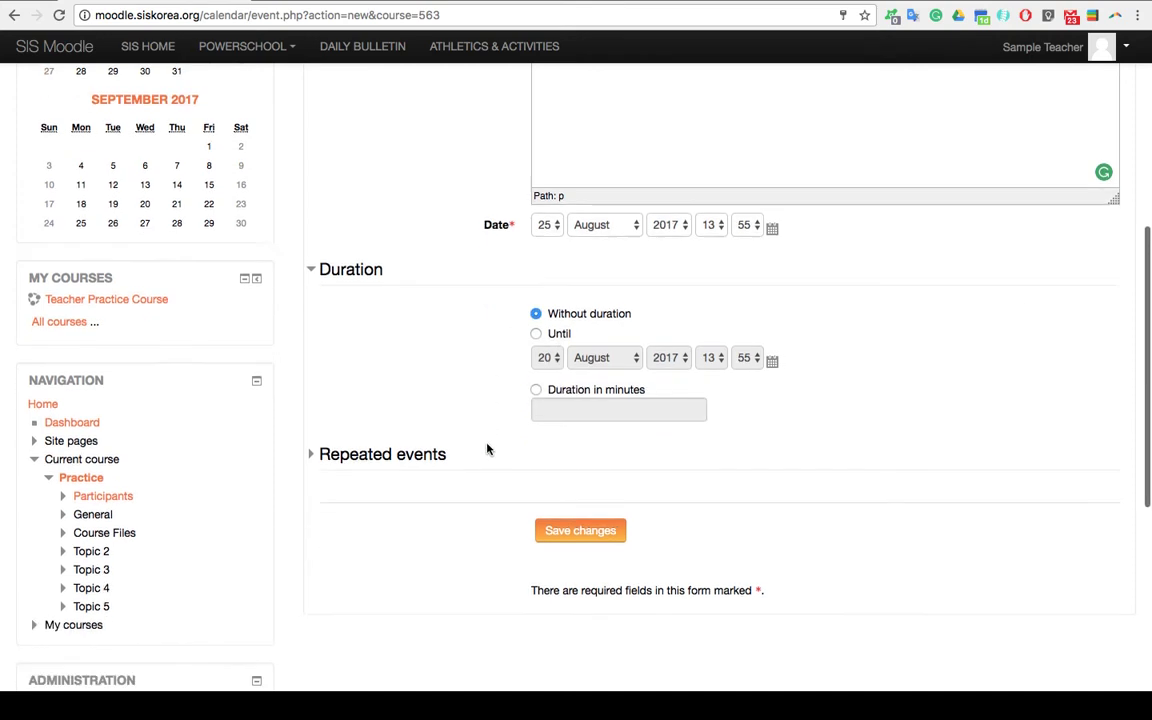
Step: Expand Repeated events and leave repeating off, with the weekly count changed to 4
click(423, 424)
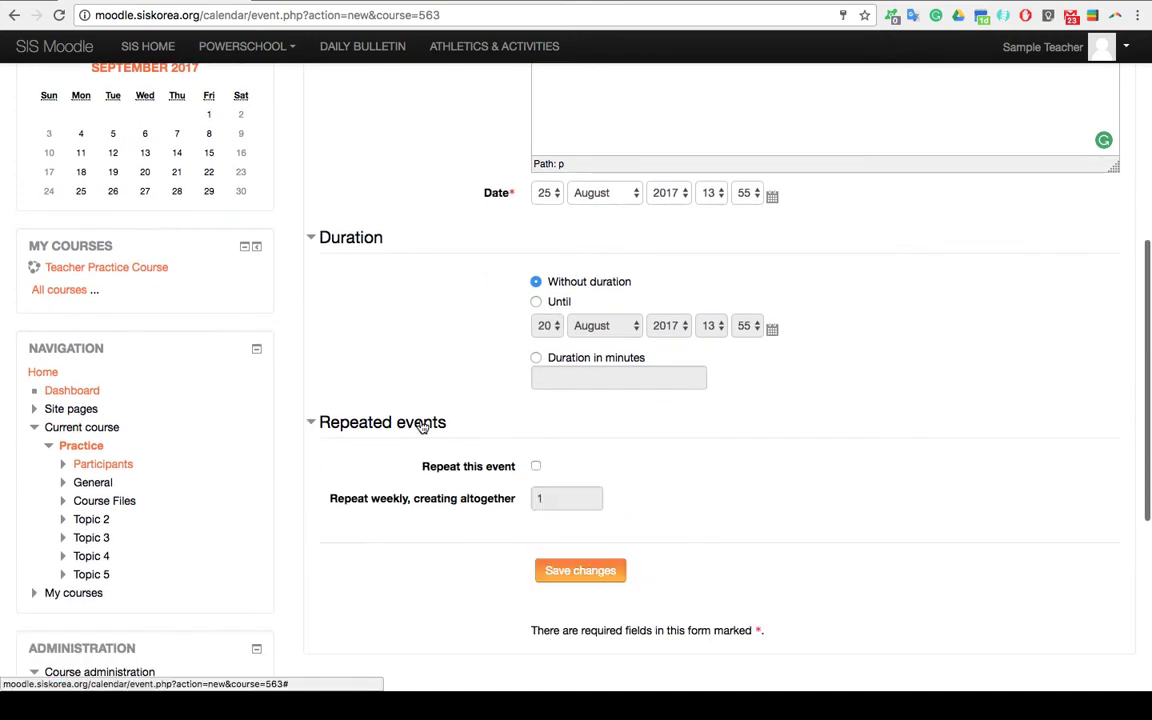
click(537, 467)
click(540, 497)
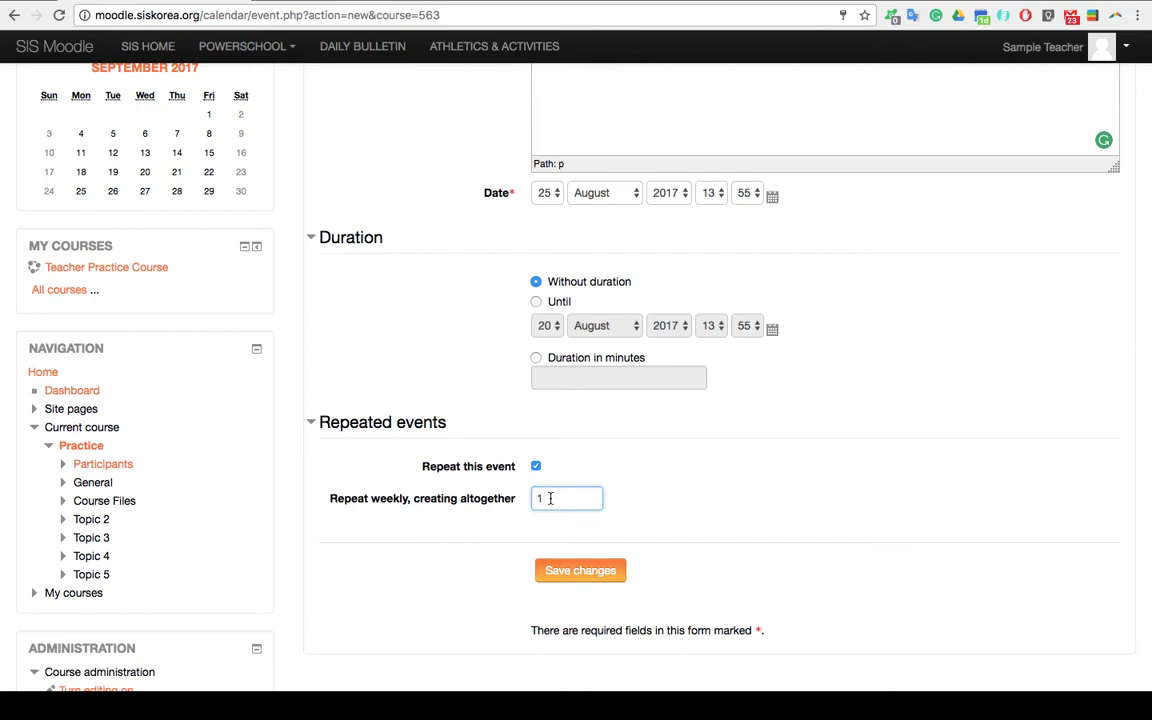
key(BackSpace)
text(4)
click(536, 467)
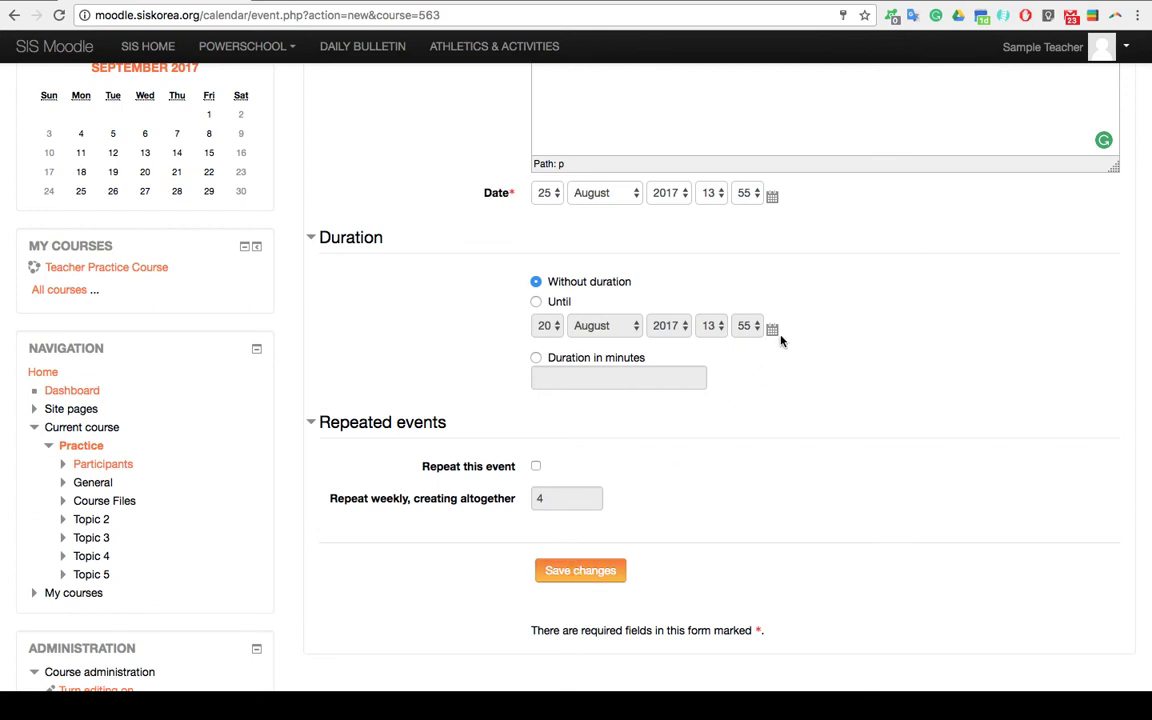
scroll(781, 341, up, 1)
scroll(781, 341, up, 5)
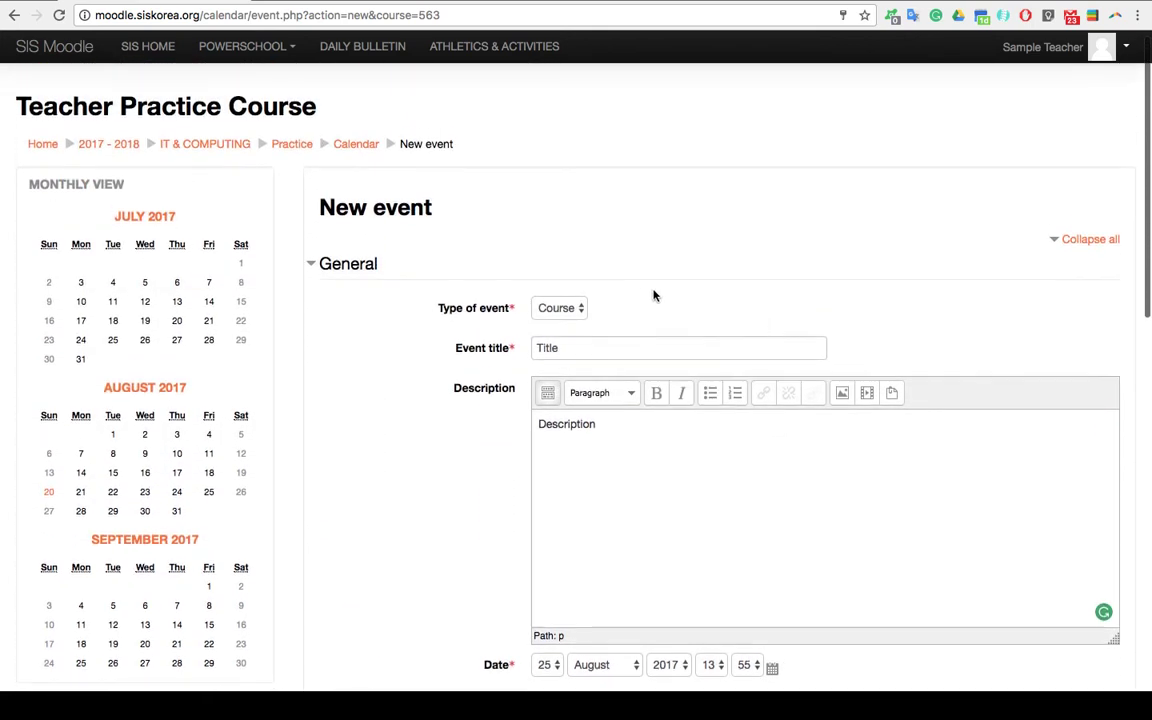
Step: Keep the event type as Course and save the 'Title' event for 25 August
click(580, 312)
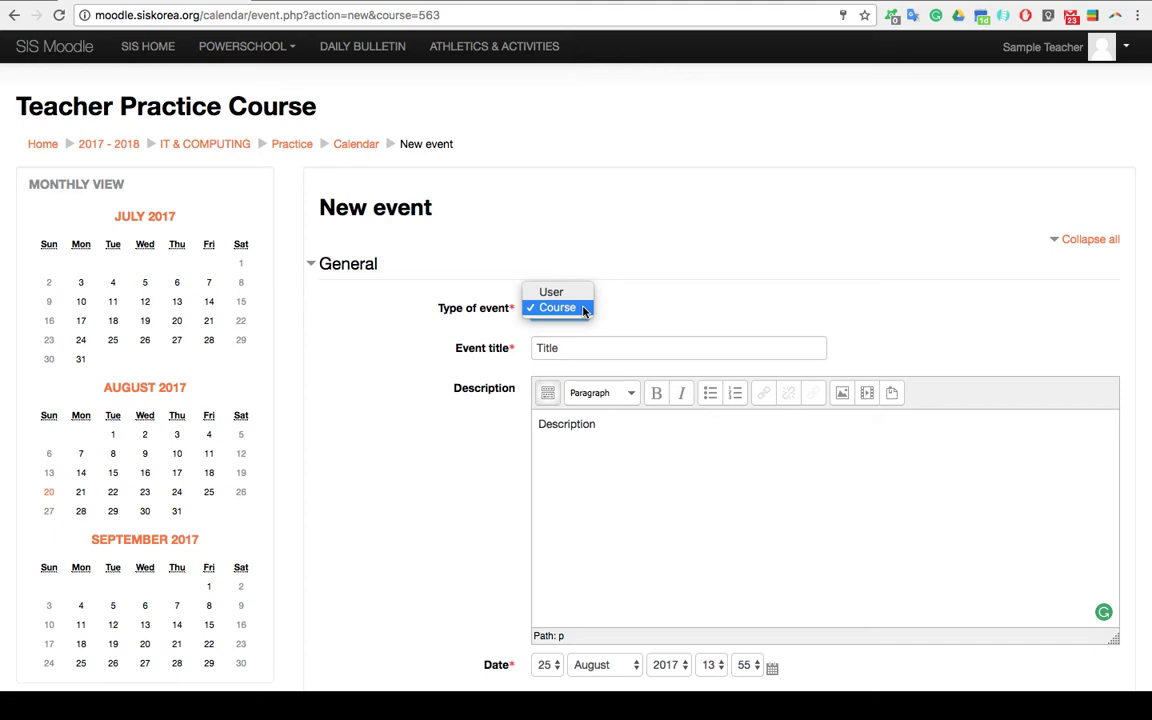
click(585, 310)
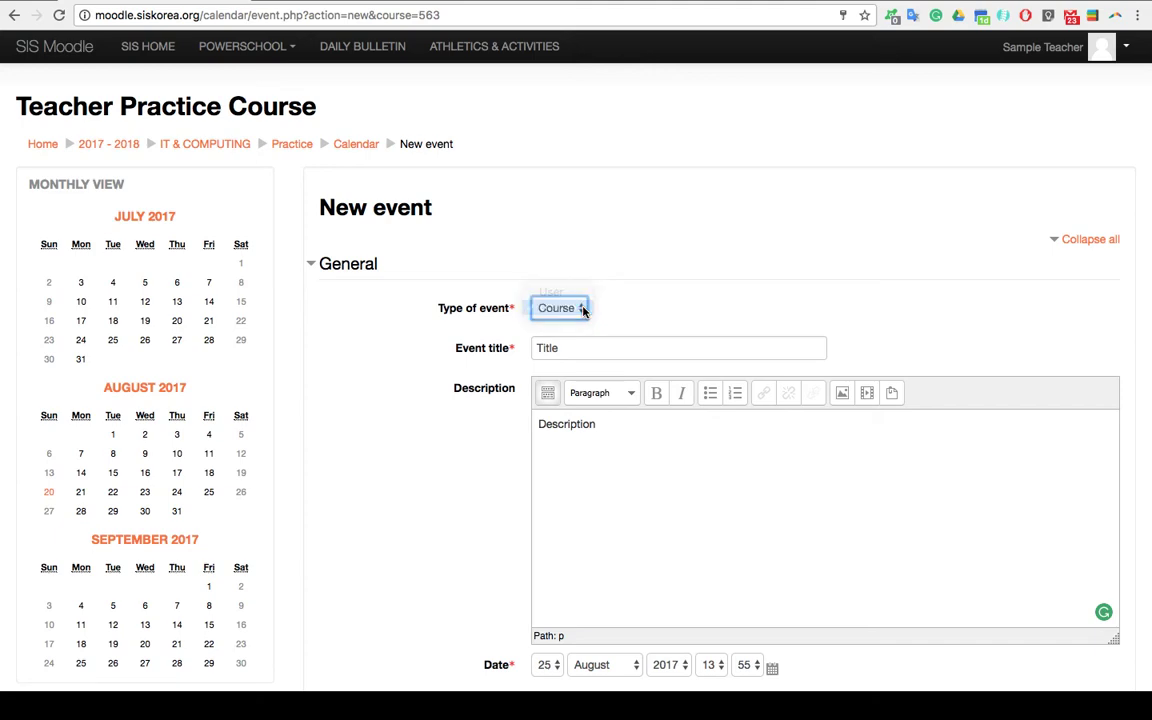
scroll(723, 316, down, 3)
scroll(724, 314, down, 10)
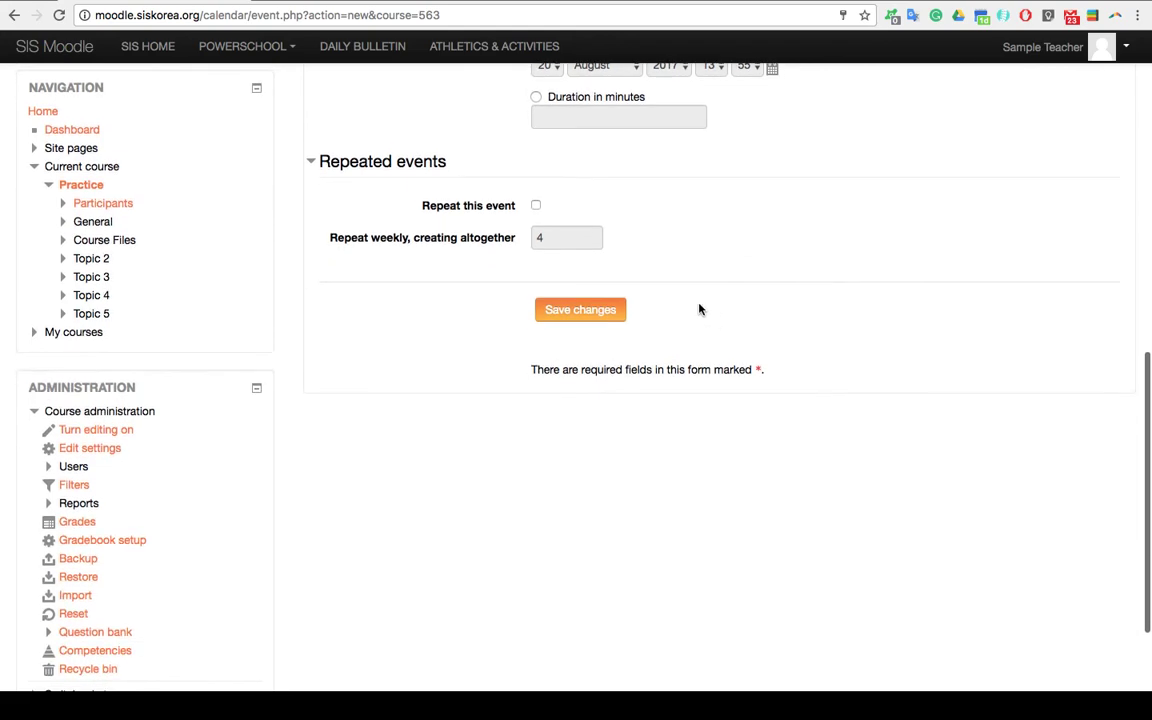
click(590, 313)
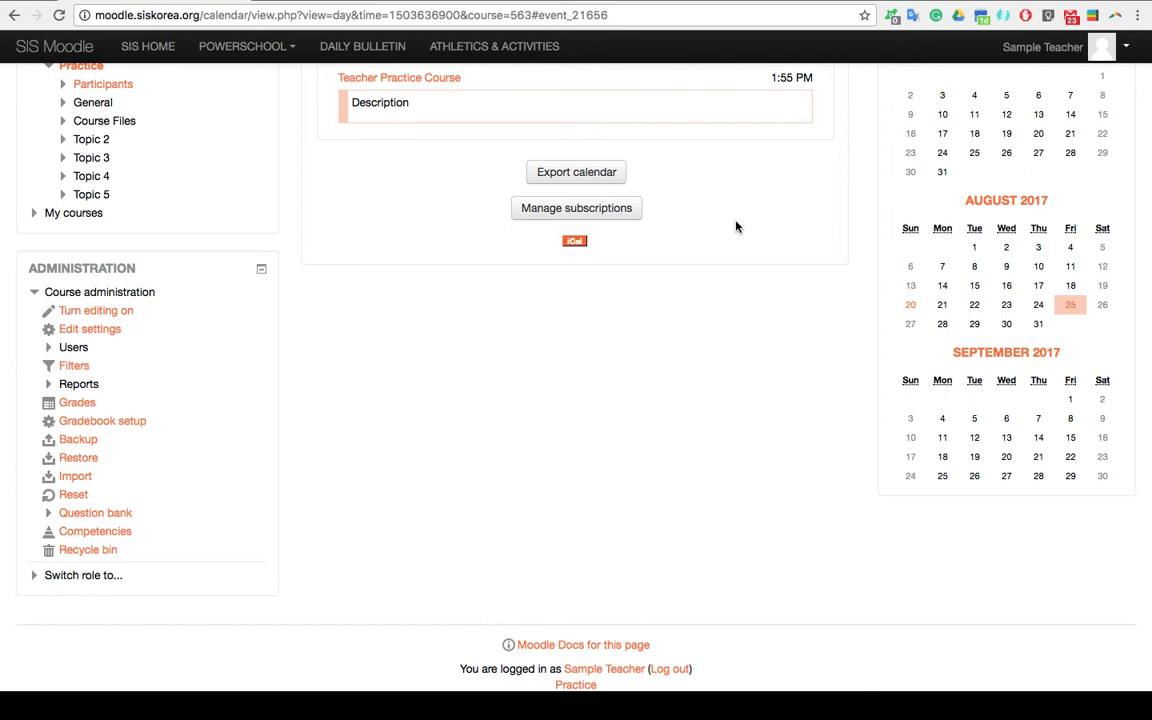
scroll(736, 227, up, 3)
scroll(736, 227, up, 2)
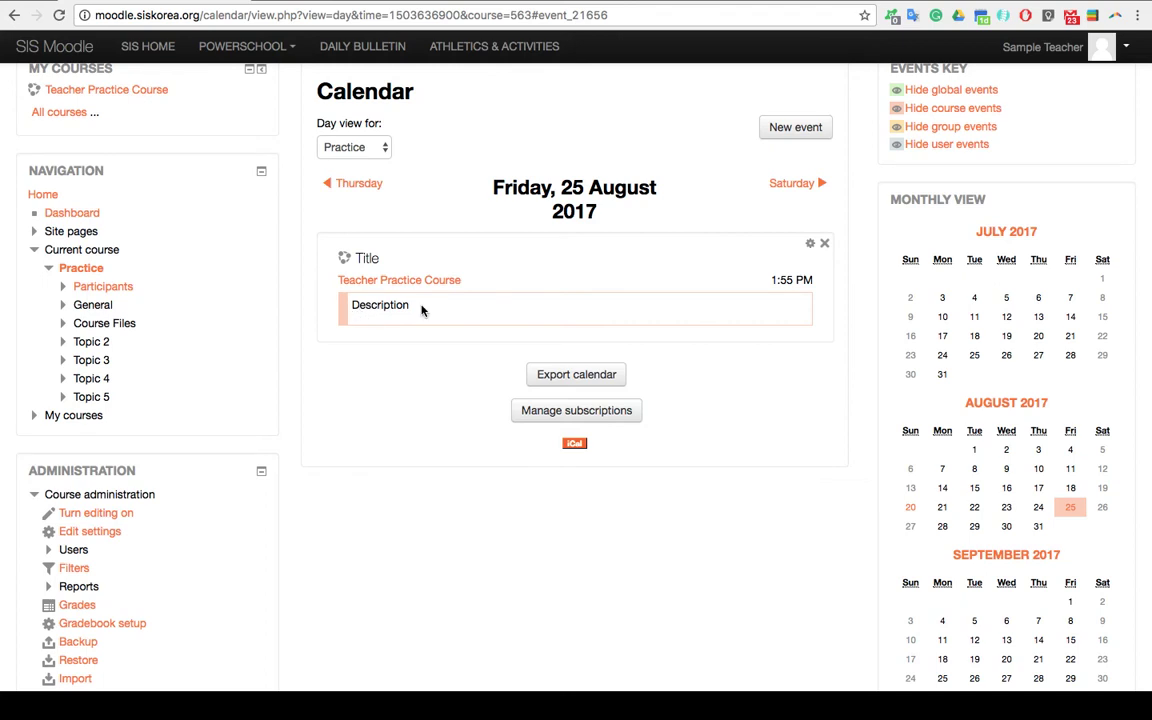
click(386, 150)
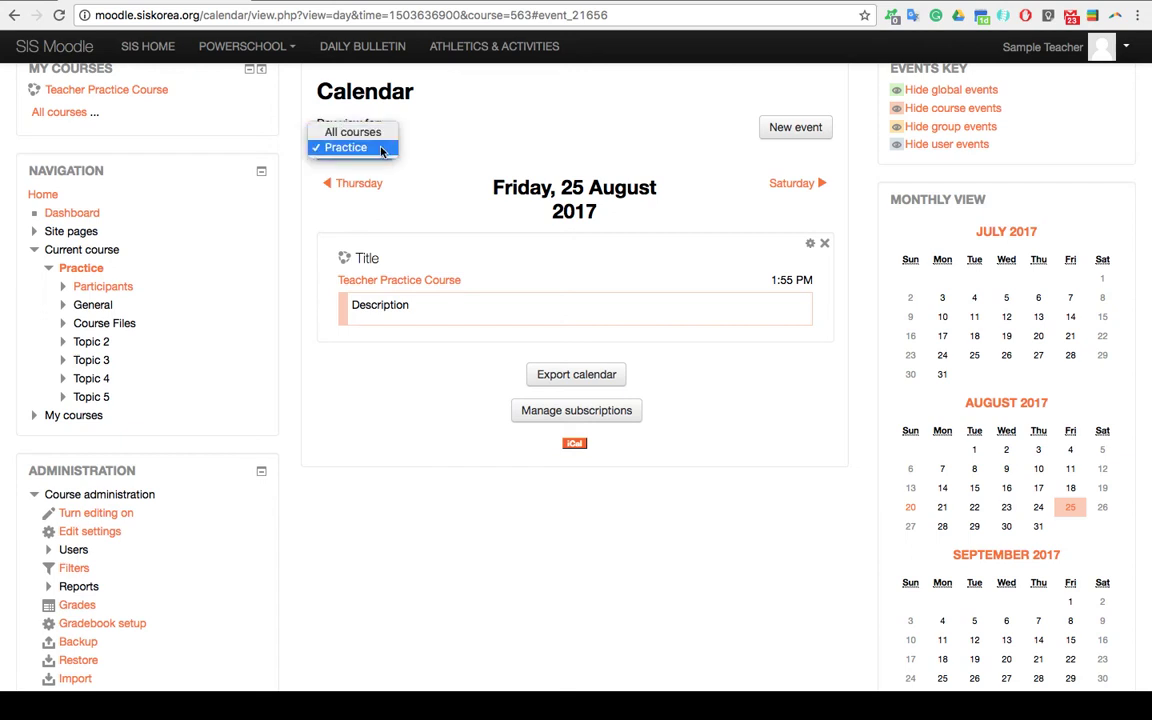
click(486, 155)
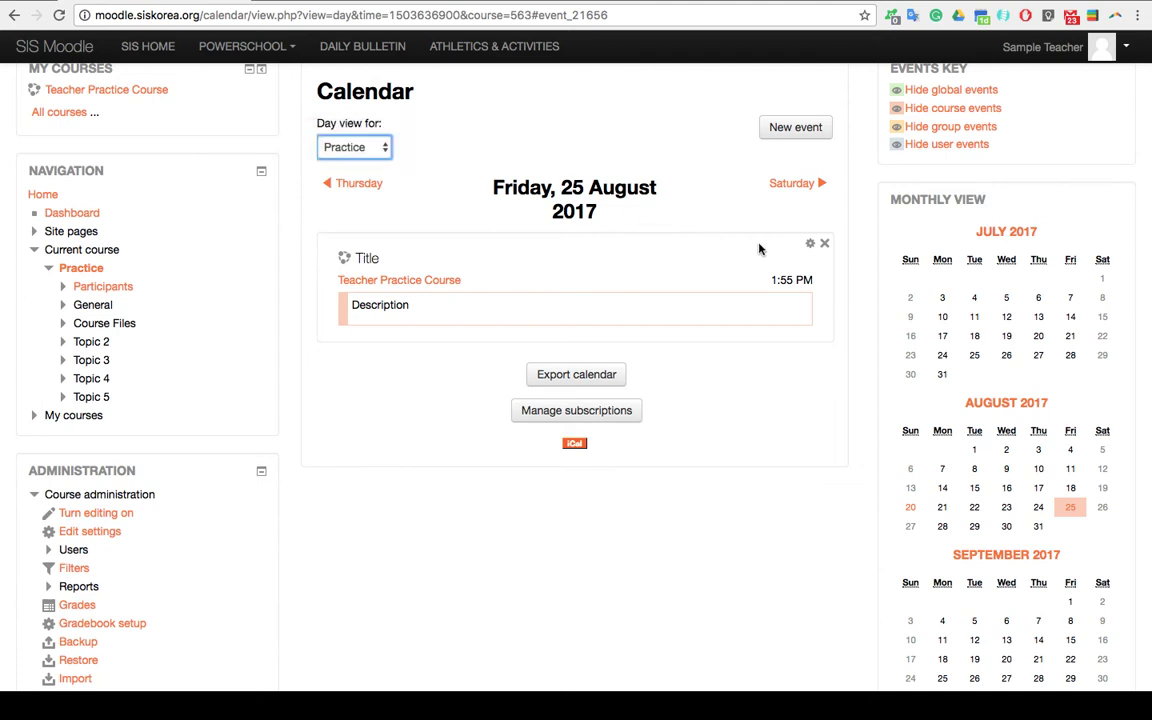
click(810, 247)
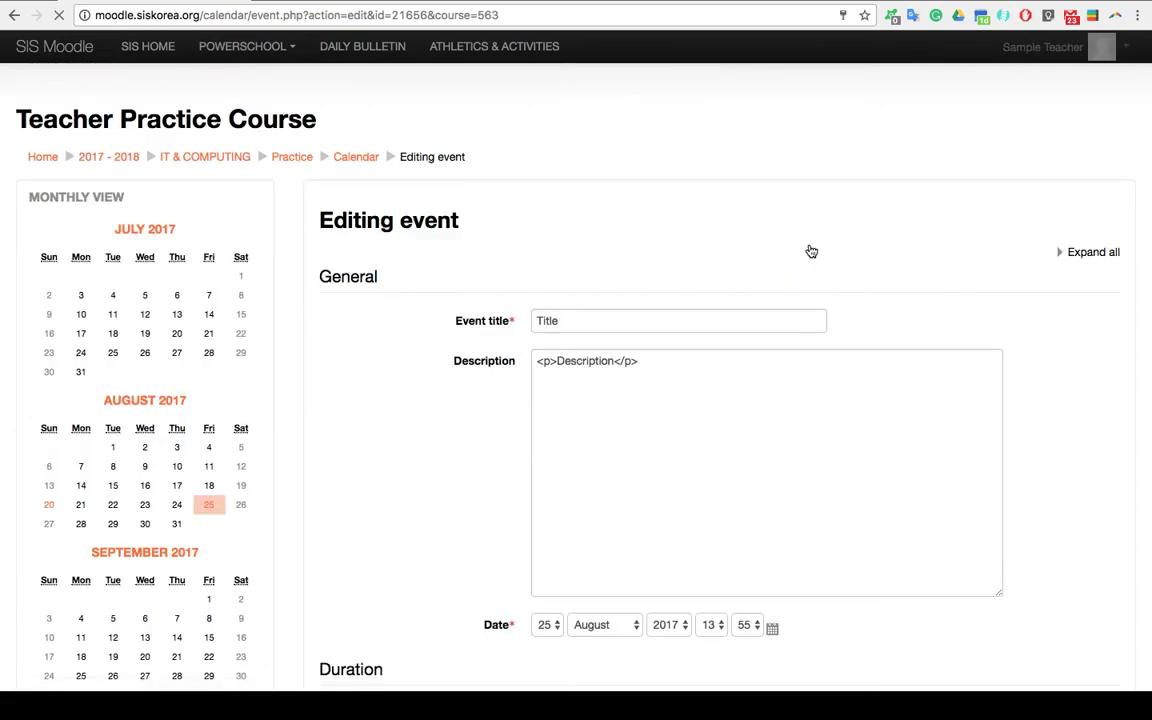
scroll(771, 300, down, 5)
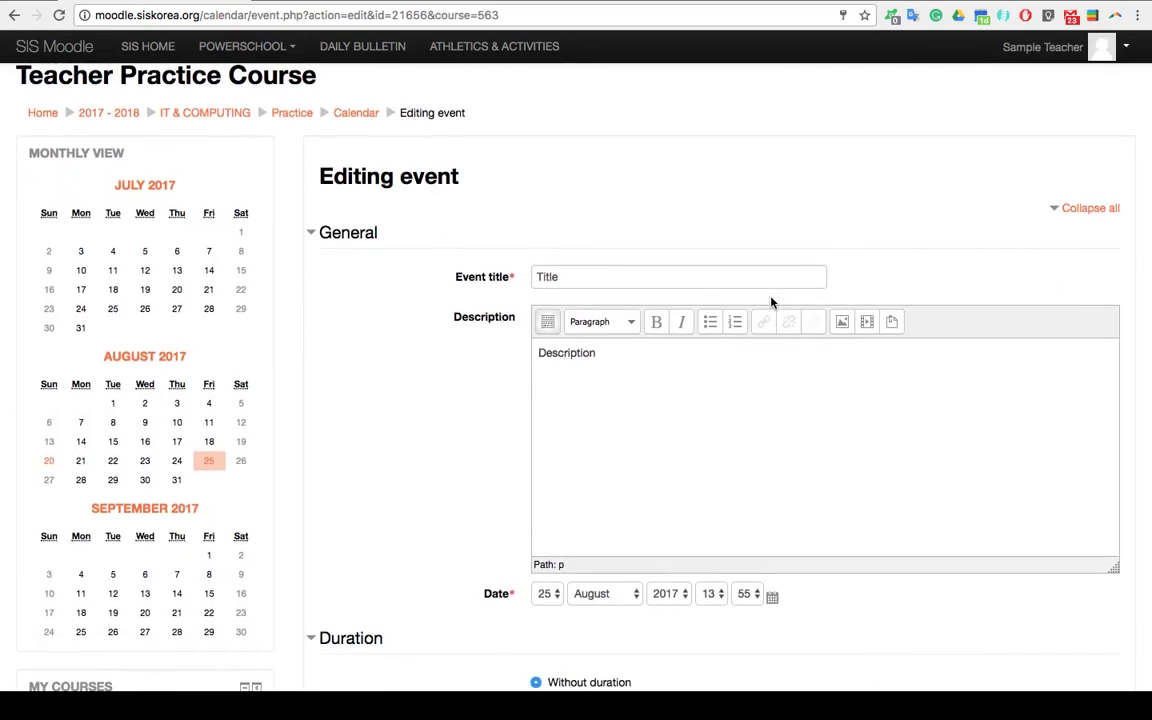
scroll(771, 297, down, 9)
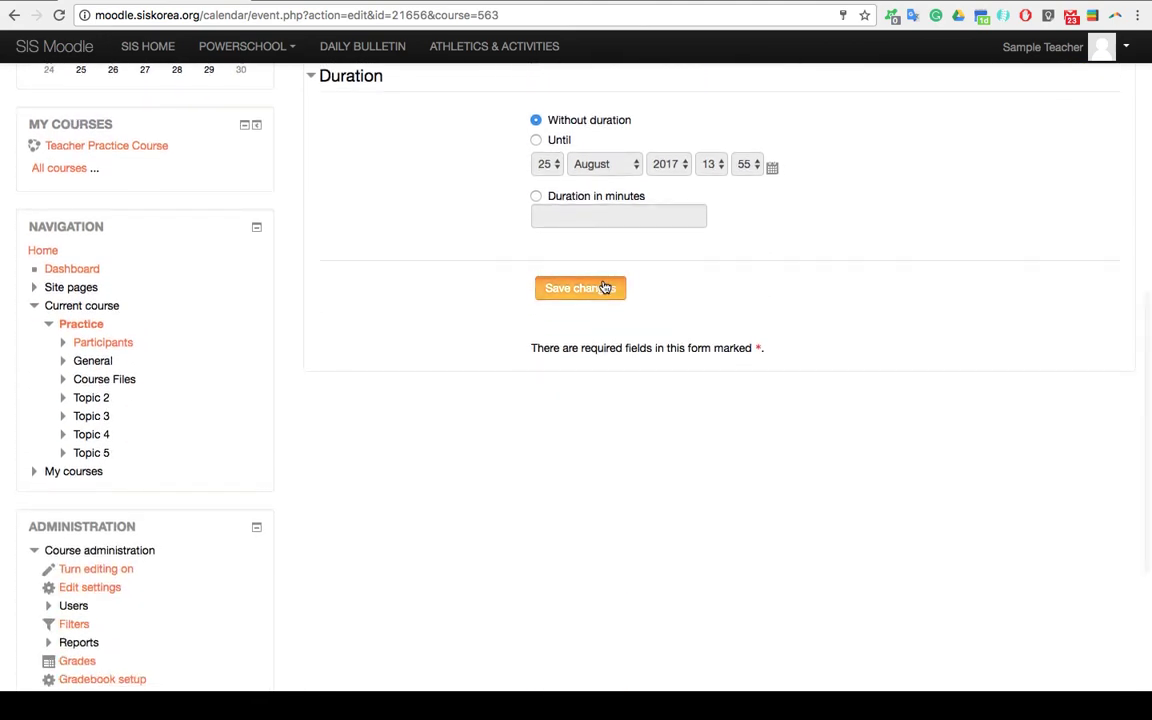
click(607, 287)
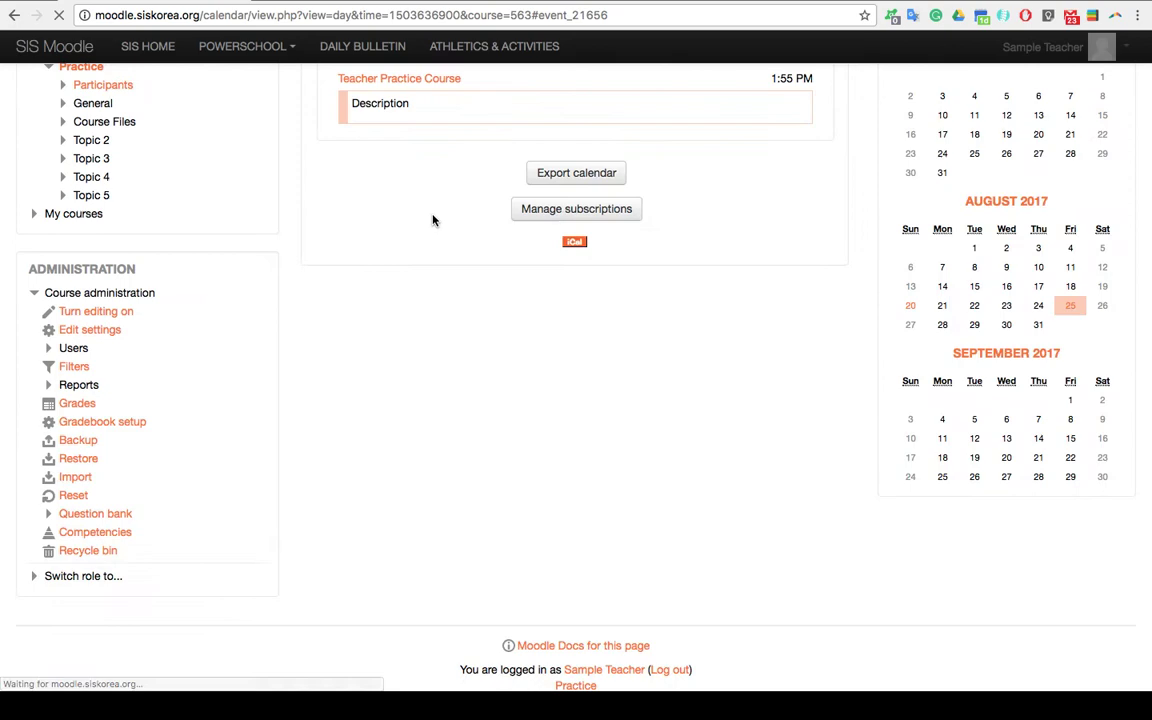
scroll(432, 202, up, 4)
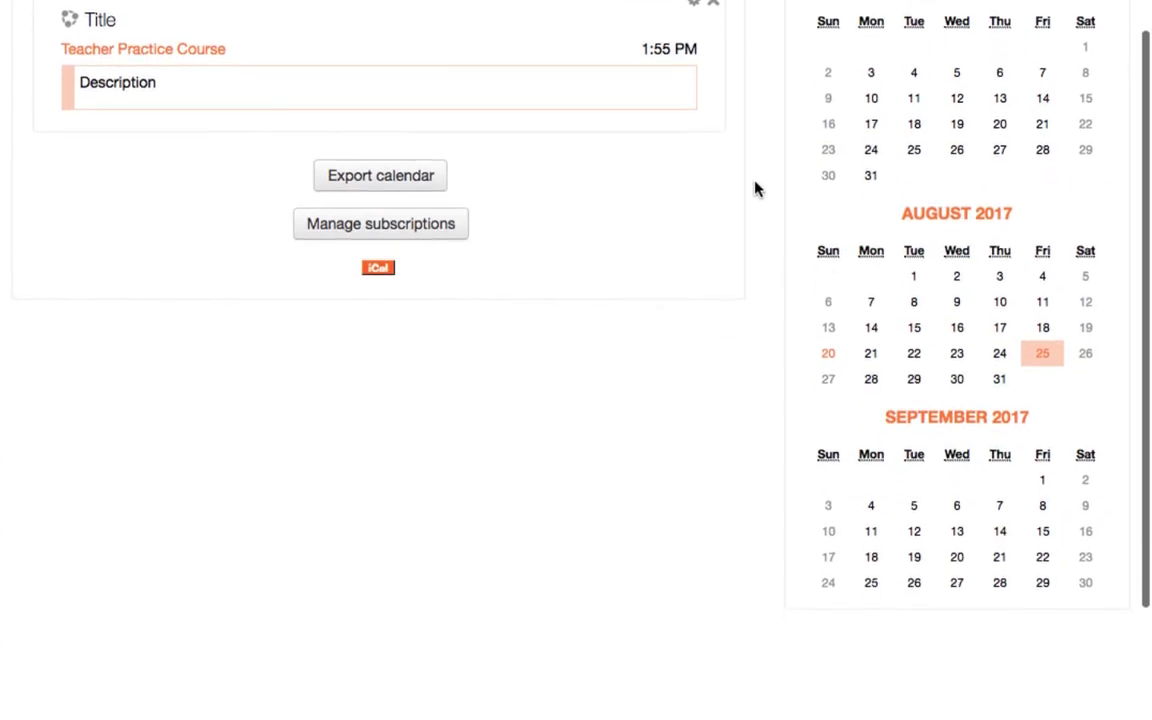
scroll(755, 189, down, 1)
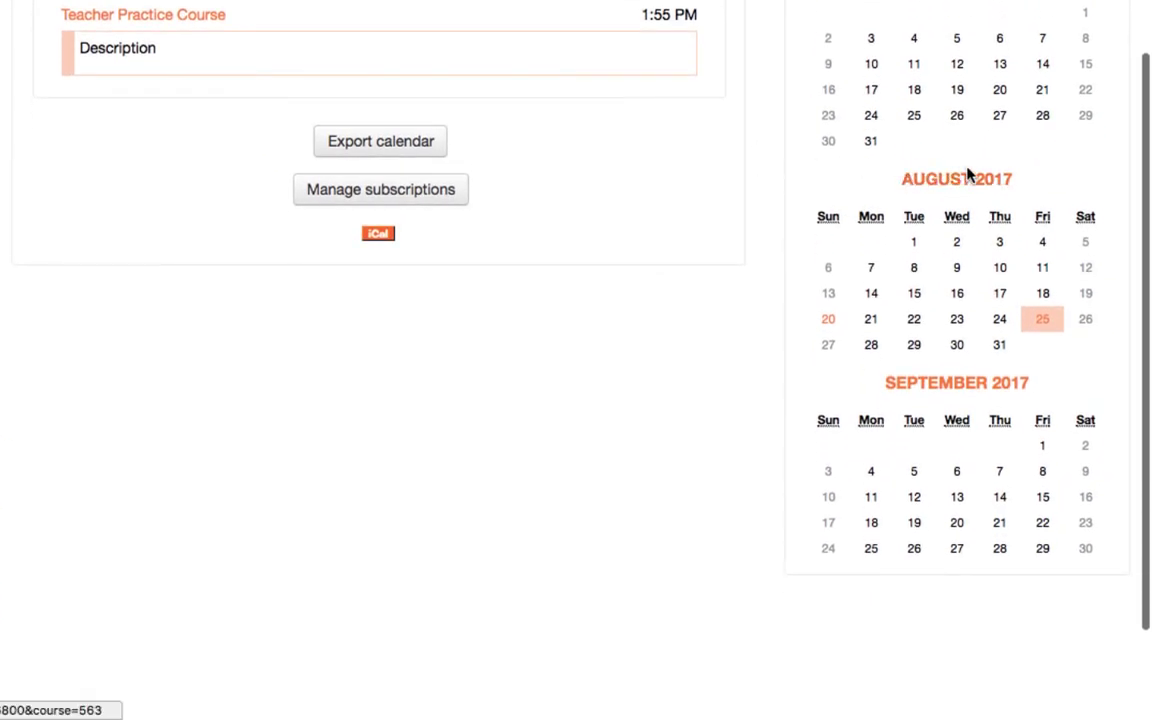
mouse_move(1040, 323)
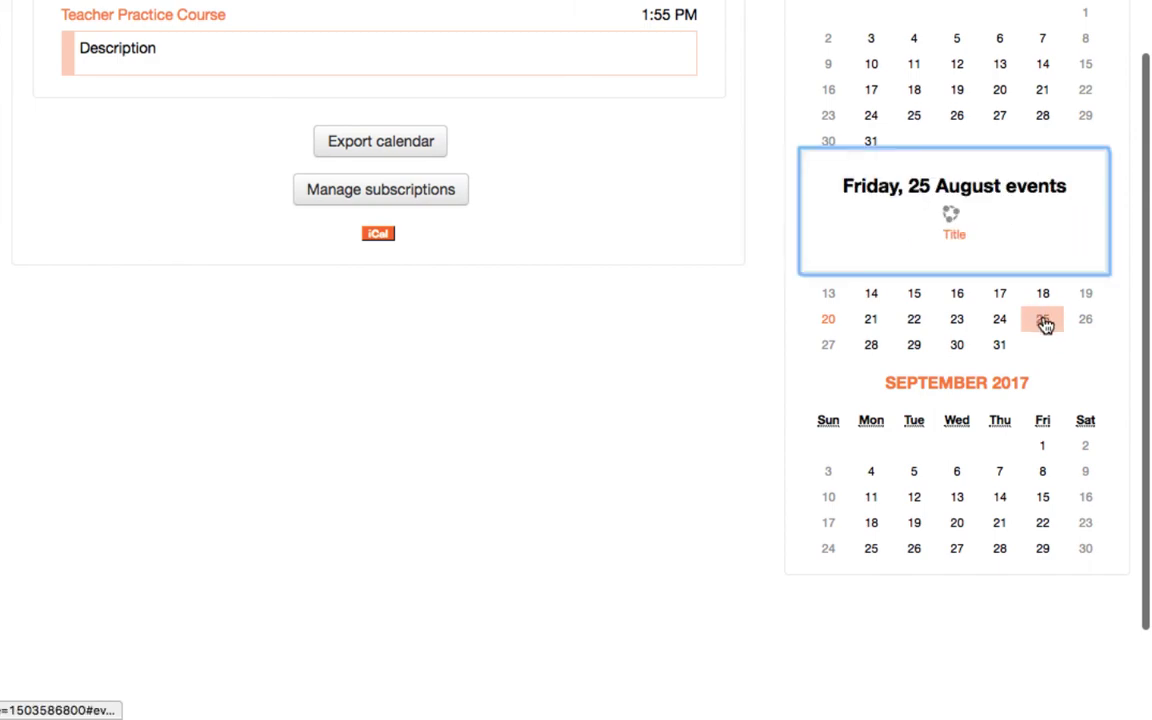
scroll(744, 230, up, 5)
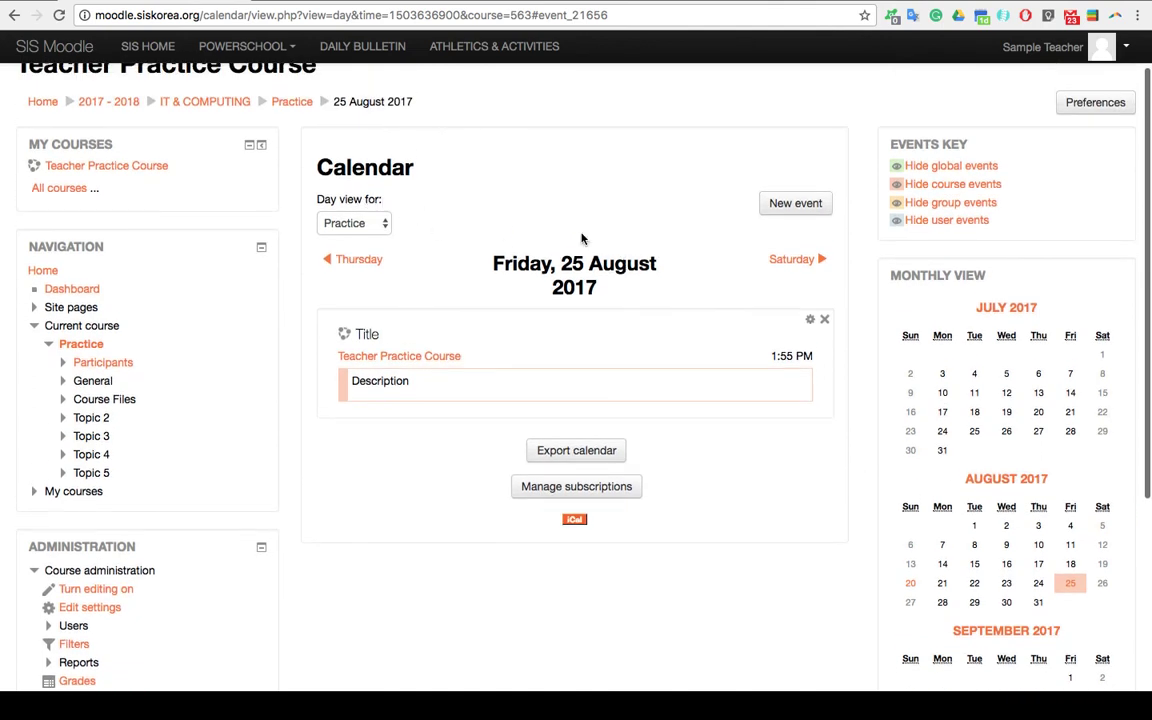
click(1005, 482)
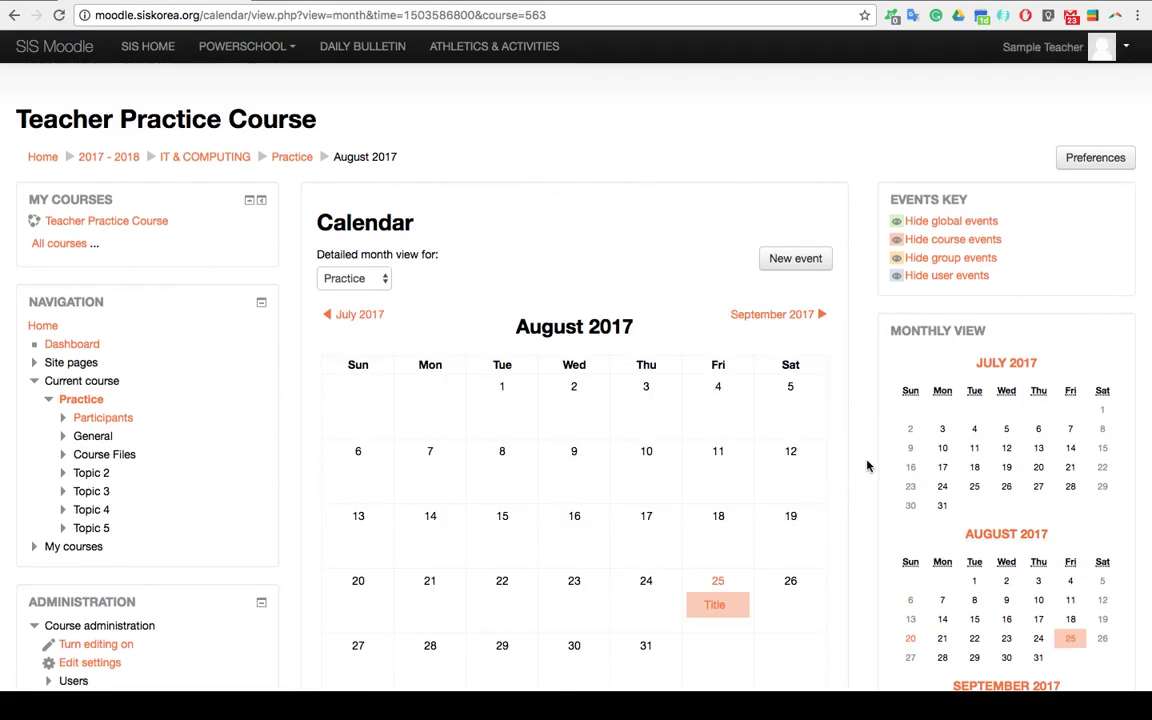
scroll(867, 466, down, 3)
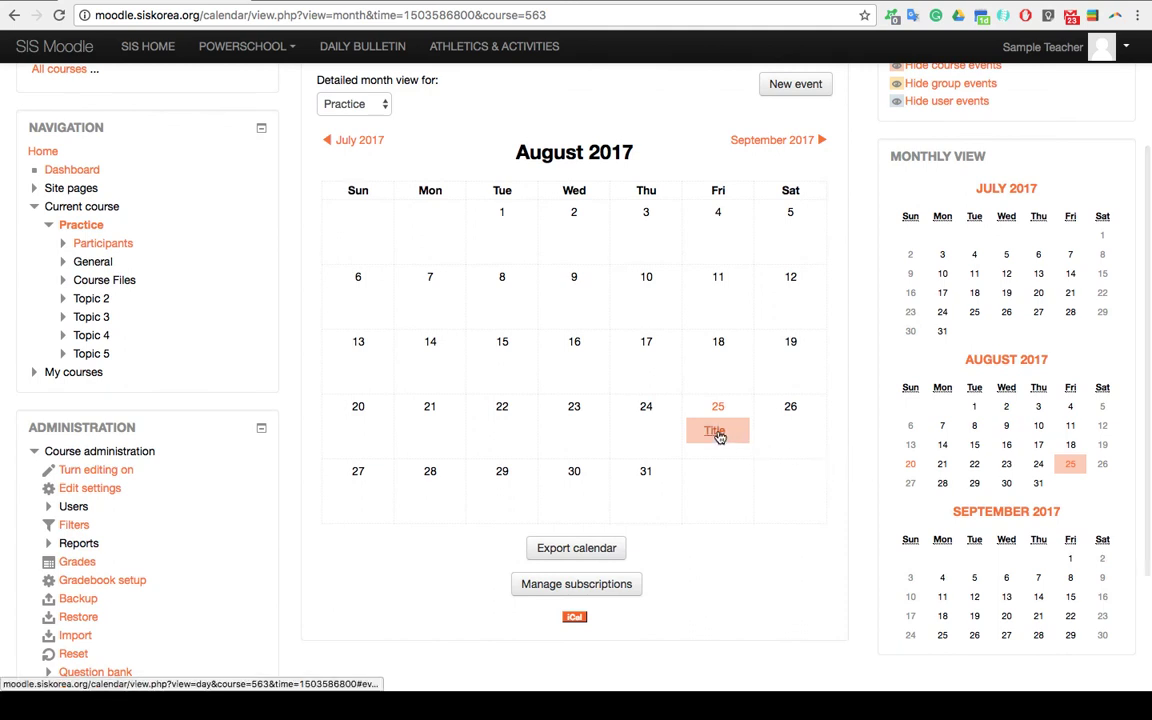
click(717, 434)
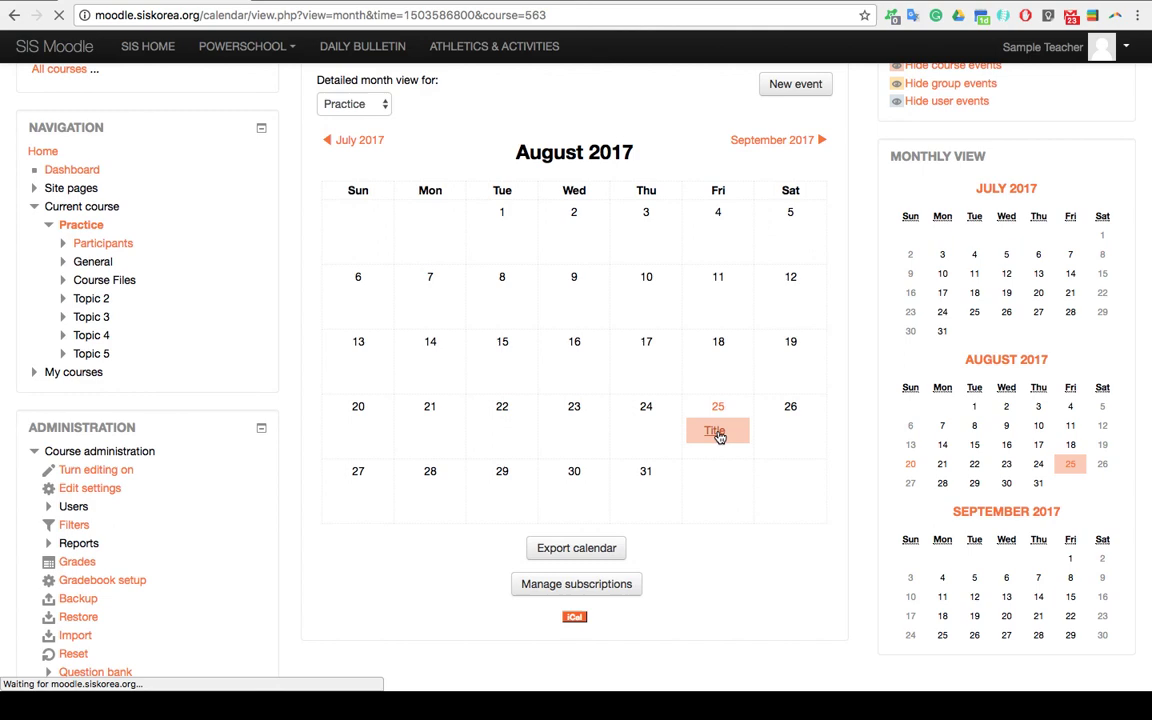
scroll(674, 296, up, 3)
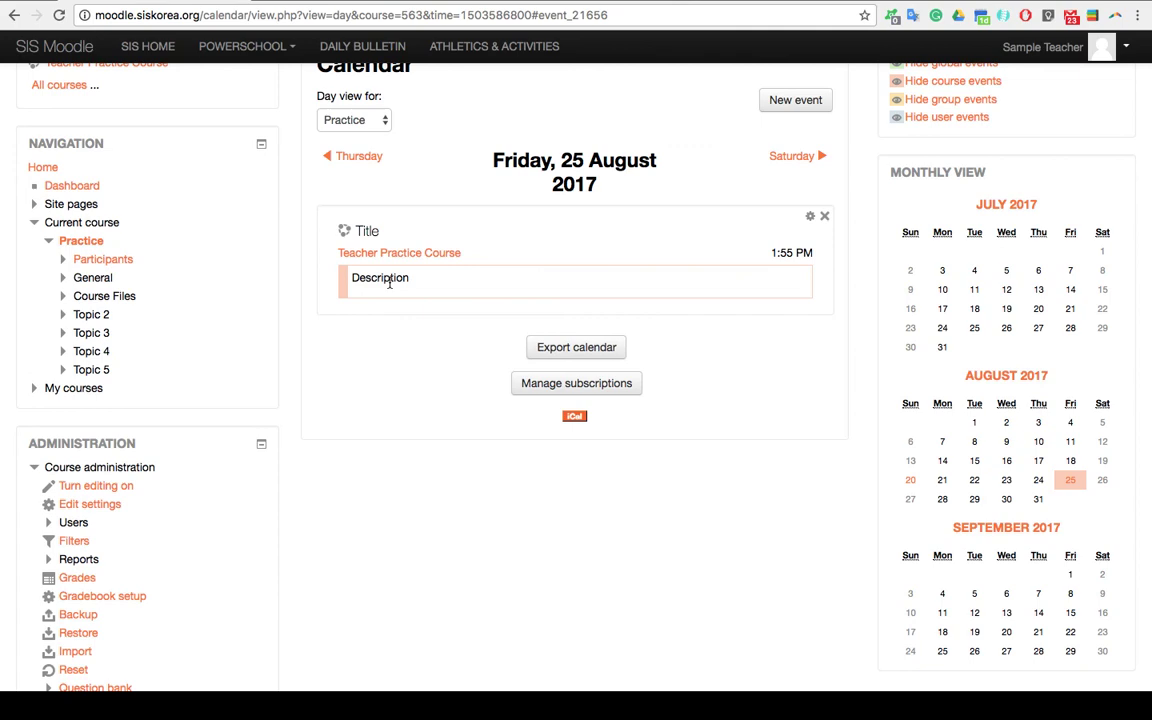
scroll(390, 283, up, 2)
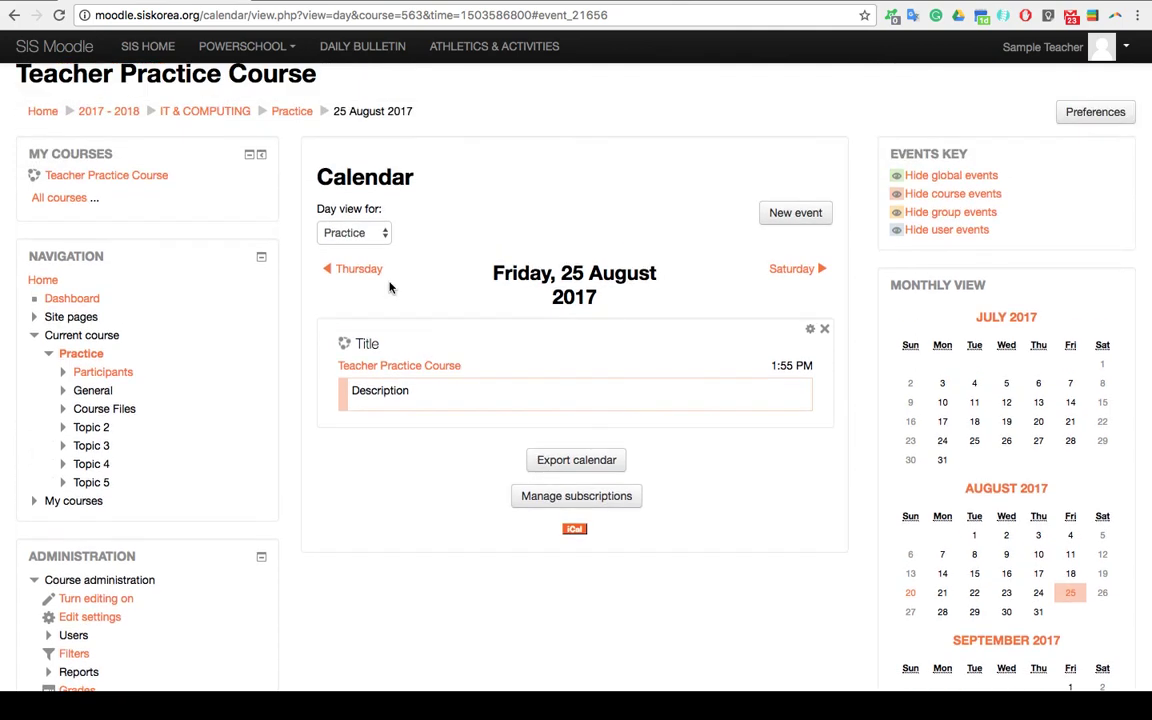